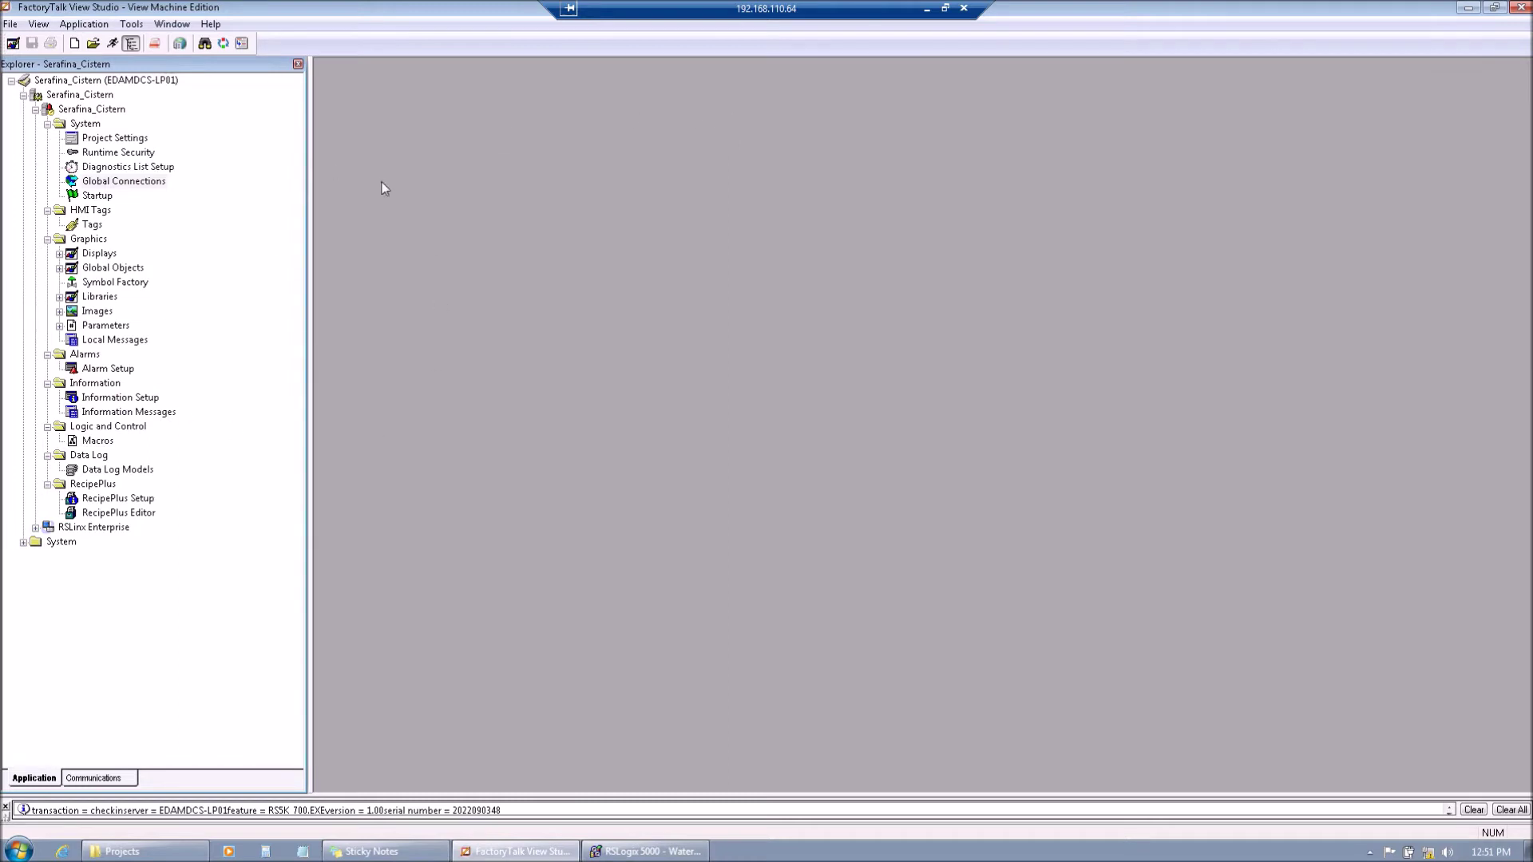
Open the Application menu of the Serafina_Cistern project.
click(77, 27)
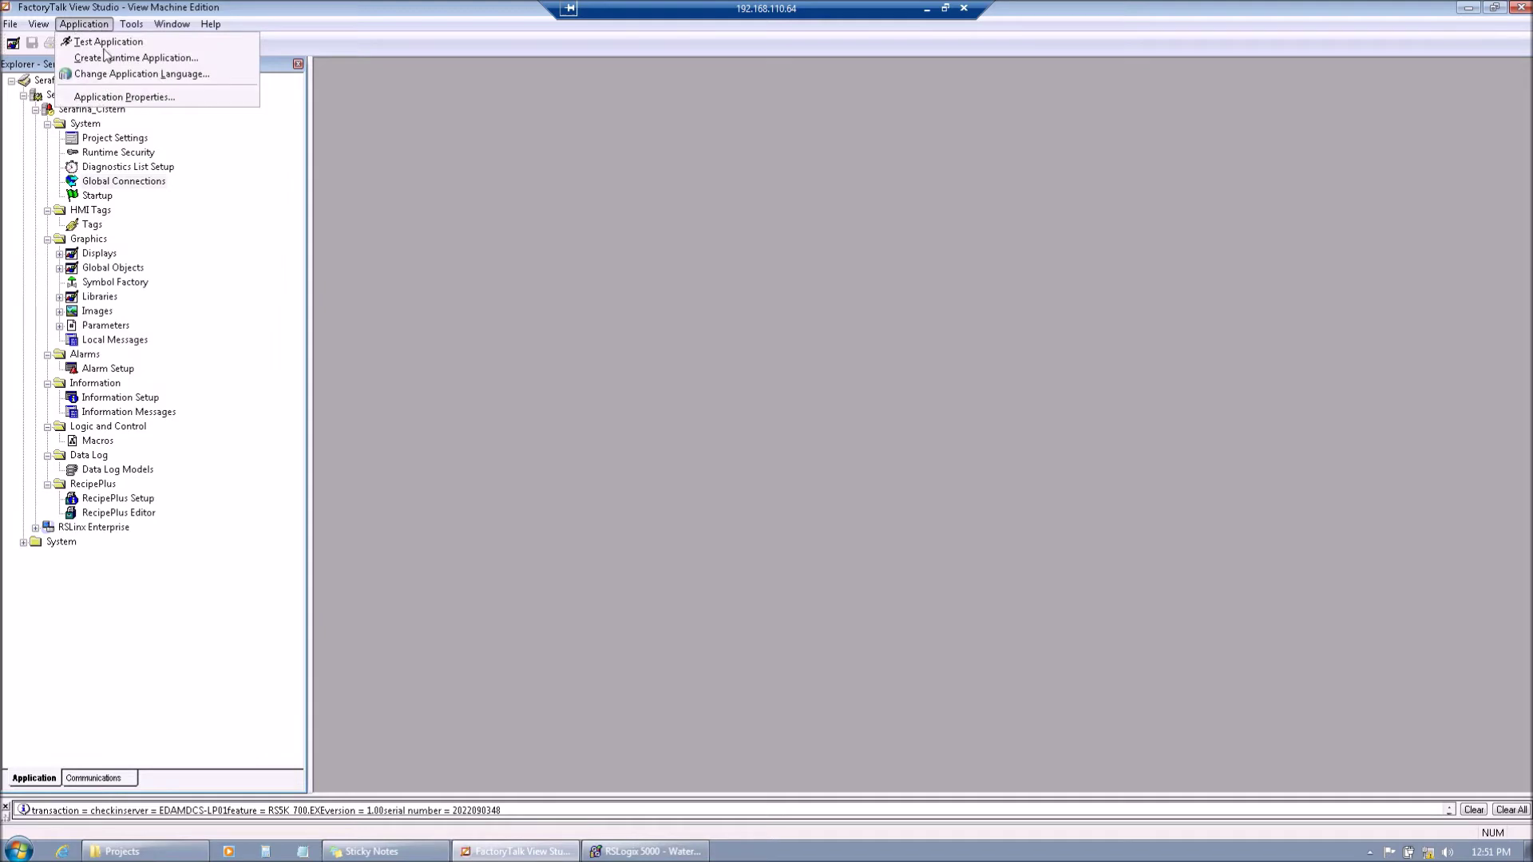
Start Create Runtime Application and browse to the C:\FTView Studio\Cistern folder.
click(167, 65)
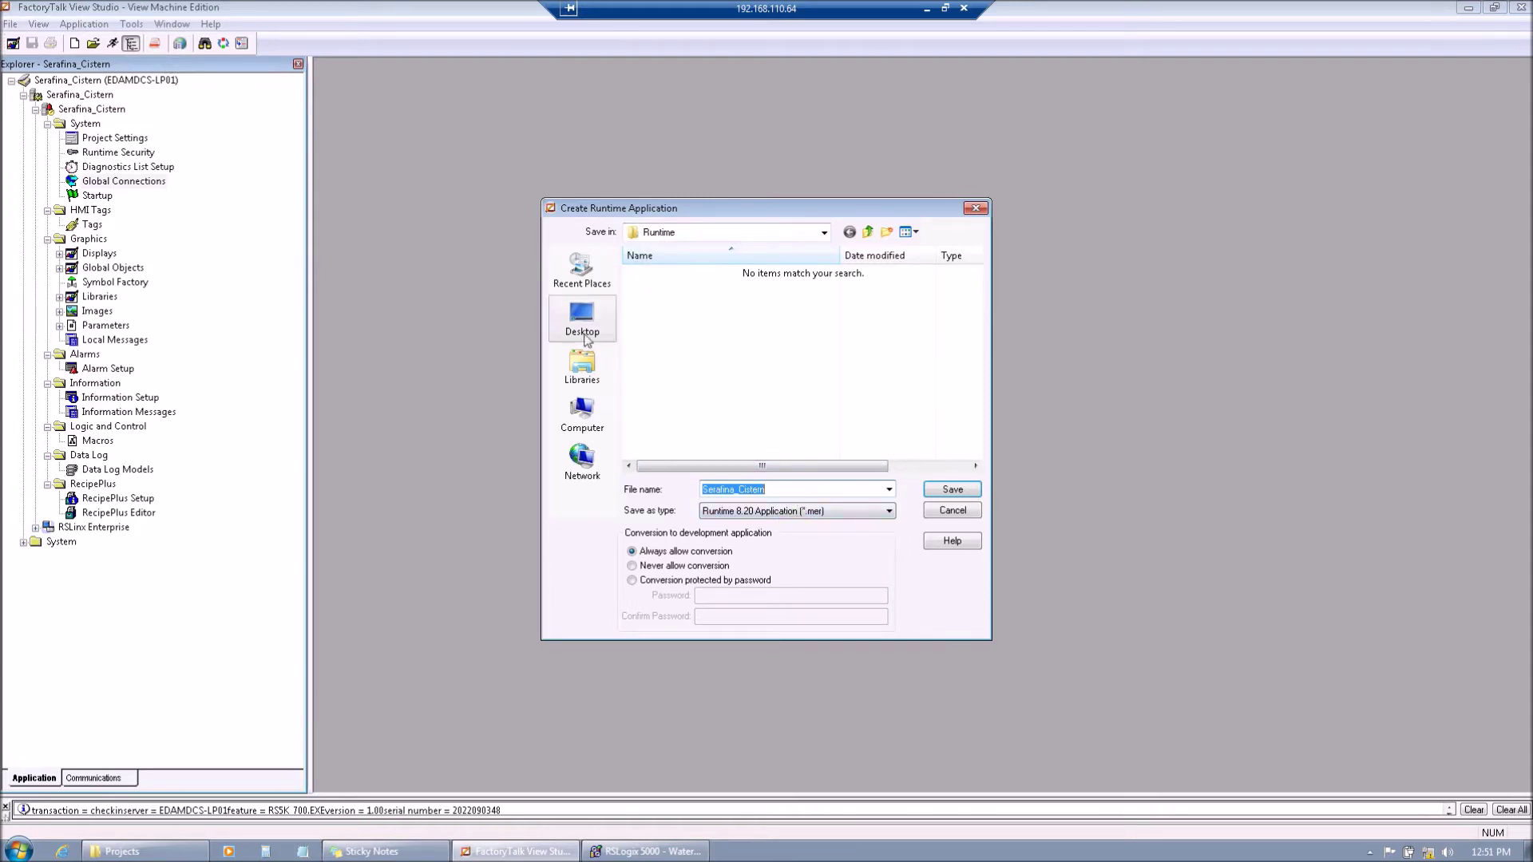
click(582, 427)
double_click(697, 284)
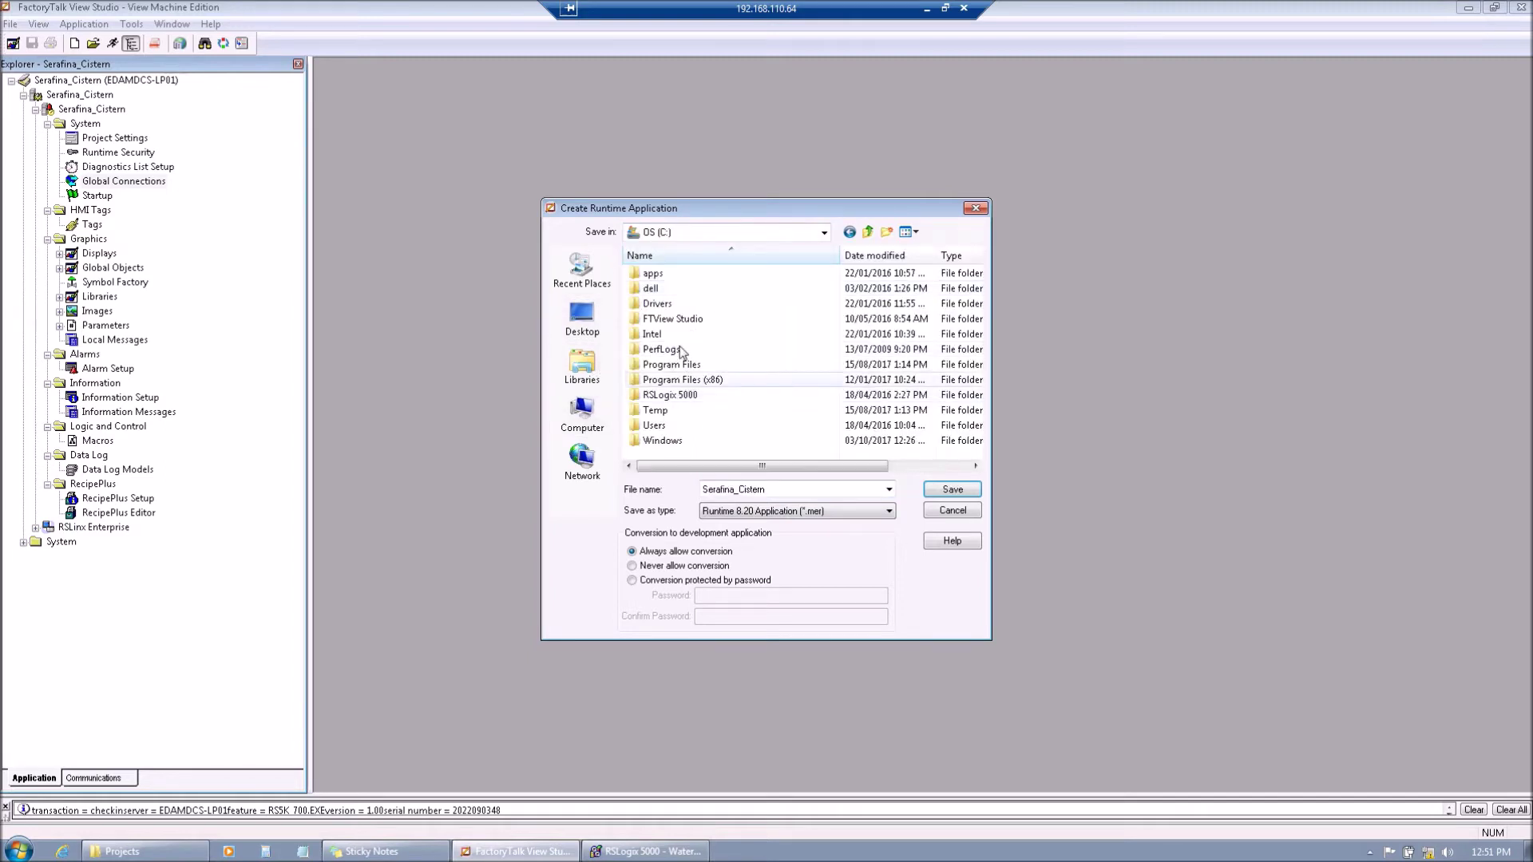
double_click(680, 318)
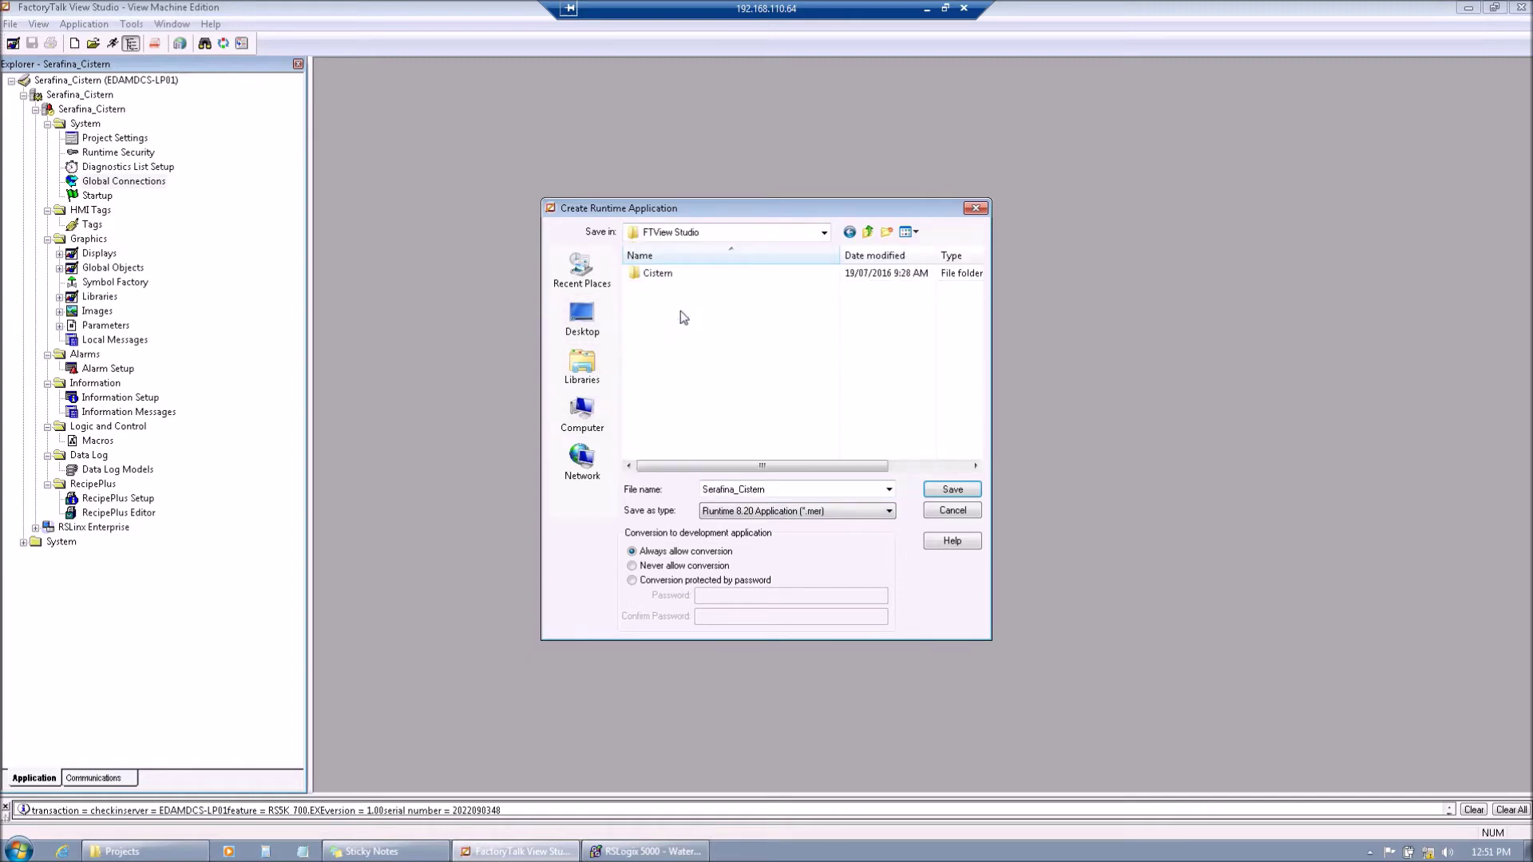
double_click(656, 275)
mouse_move(676, 305)
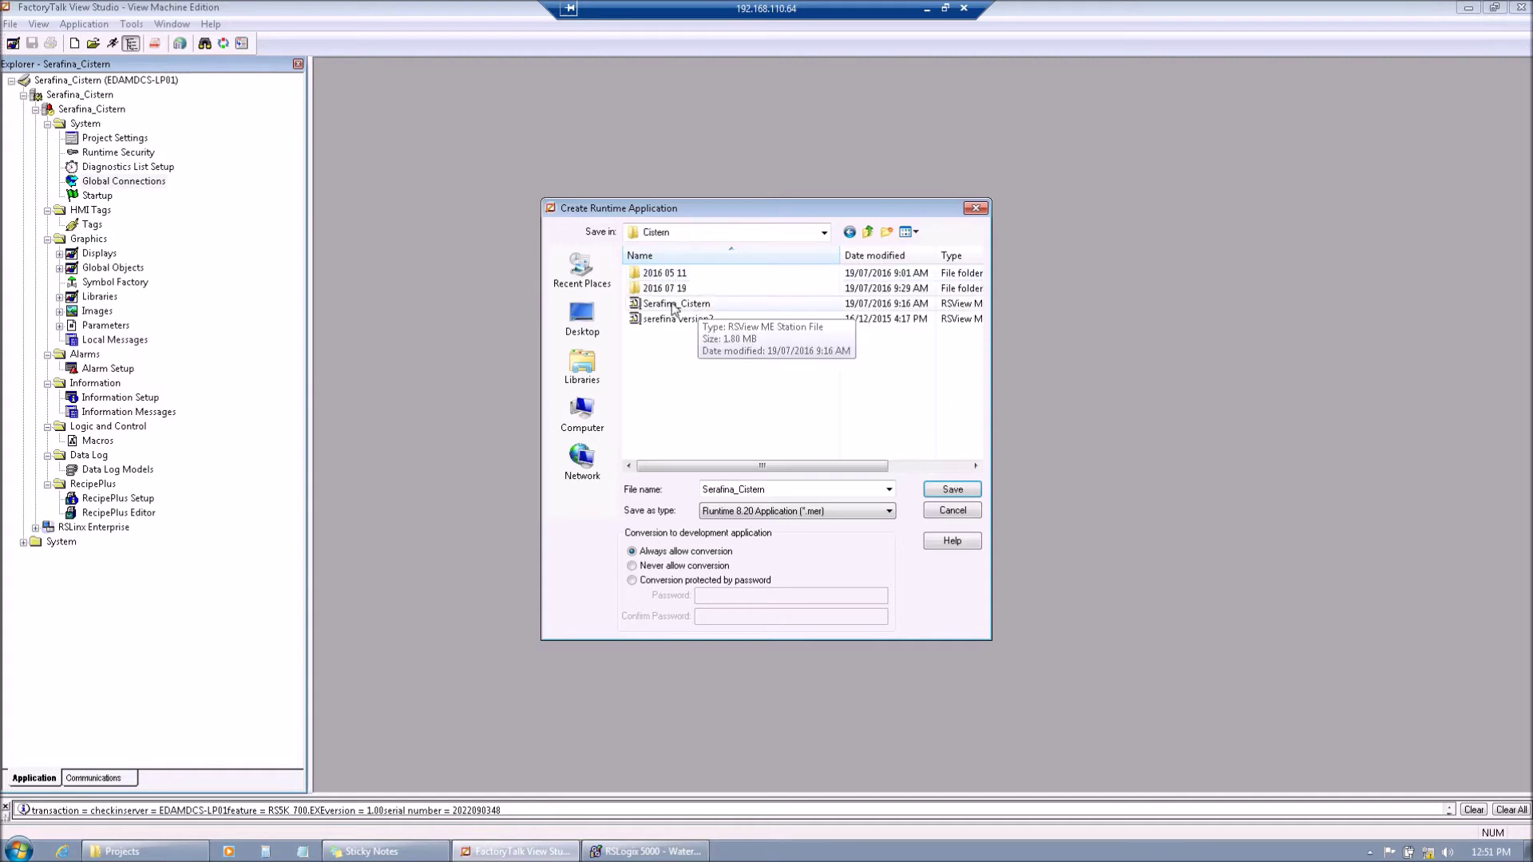
Rename the old Serafina_Cistern runtime file to Serafina_Cistern2016_07_19 and save the new runtime.
click(667, 306)
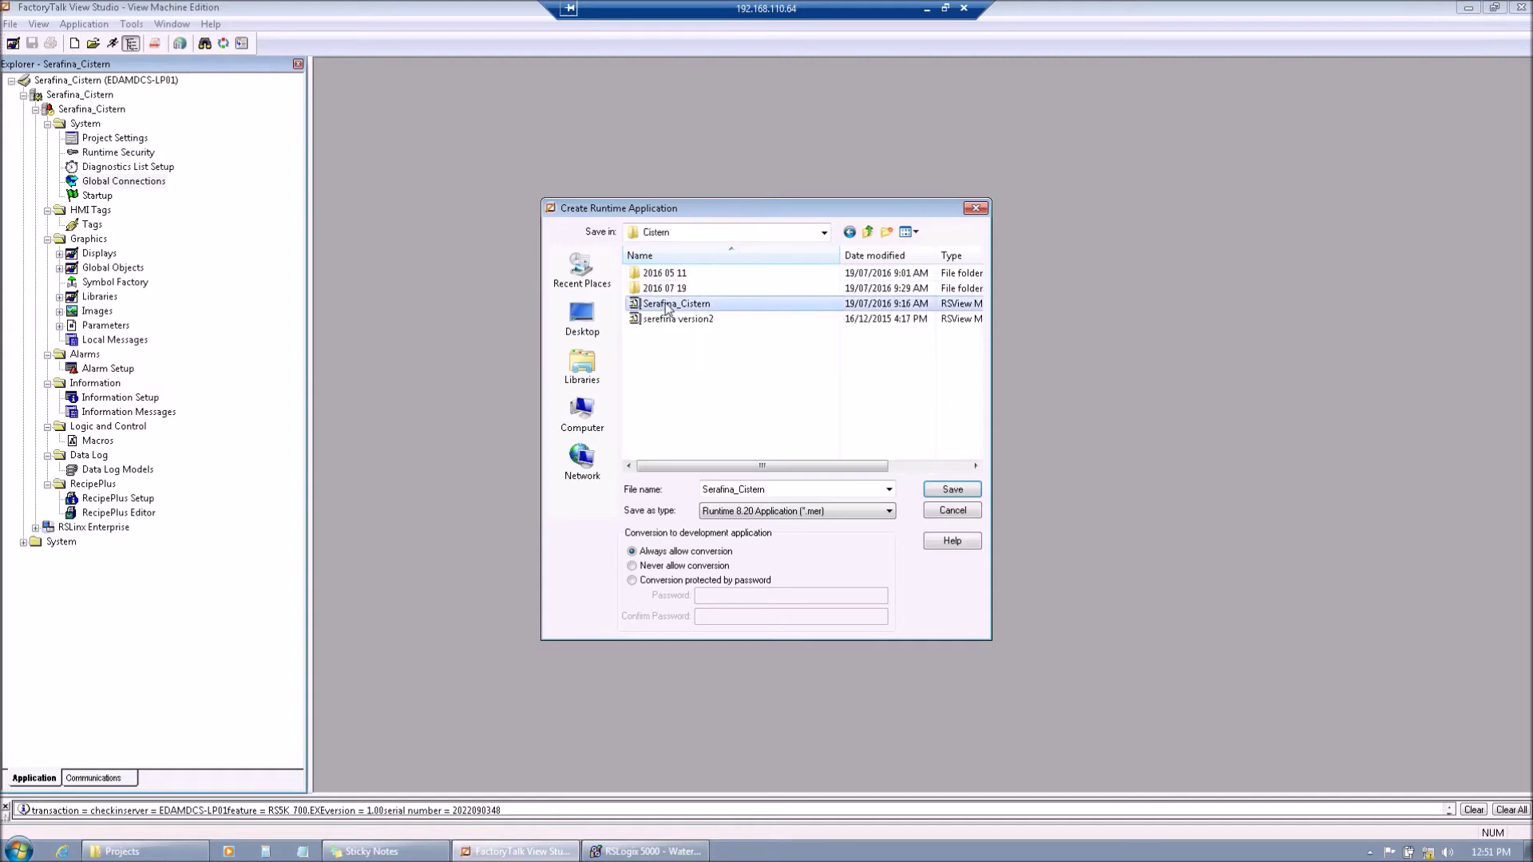
click(669, 305)
click(714, 304)
text(20)
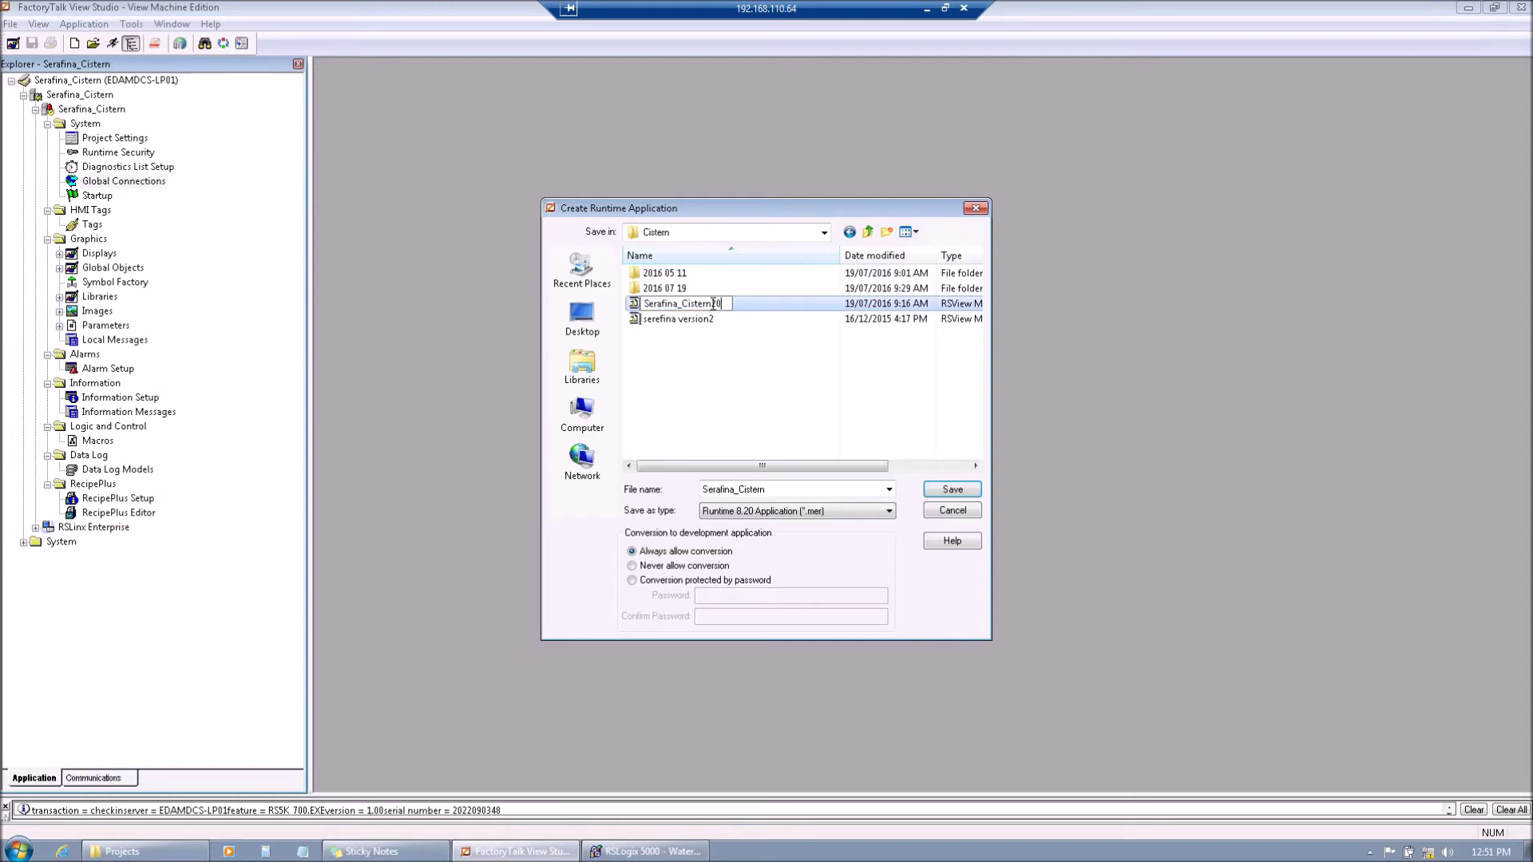
text(16_07)
text(_19)
key(Return)
click(704, 405)
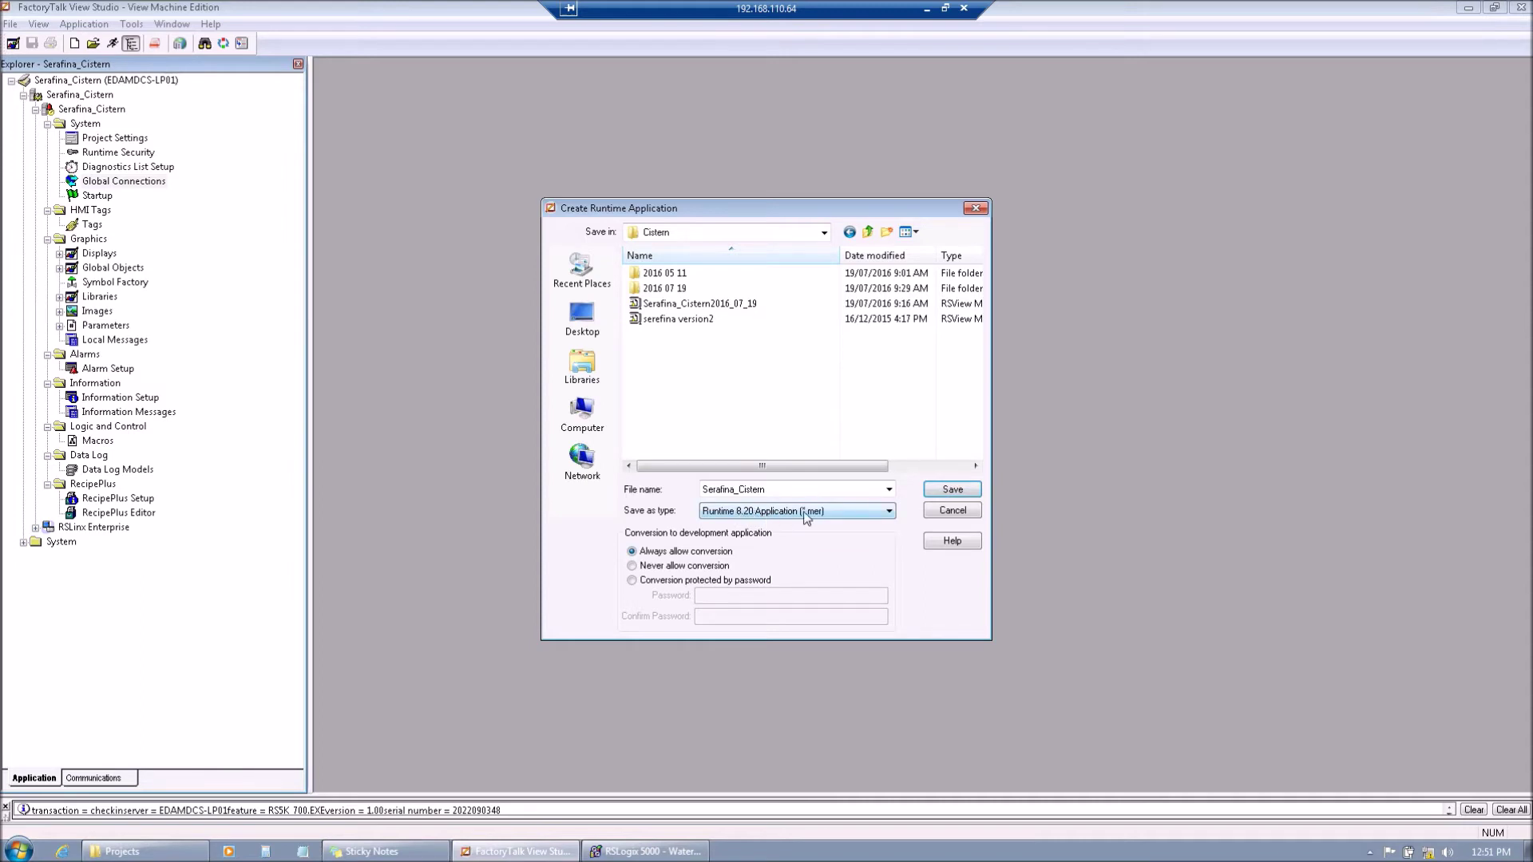
click(949, 494)
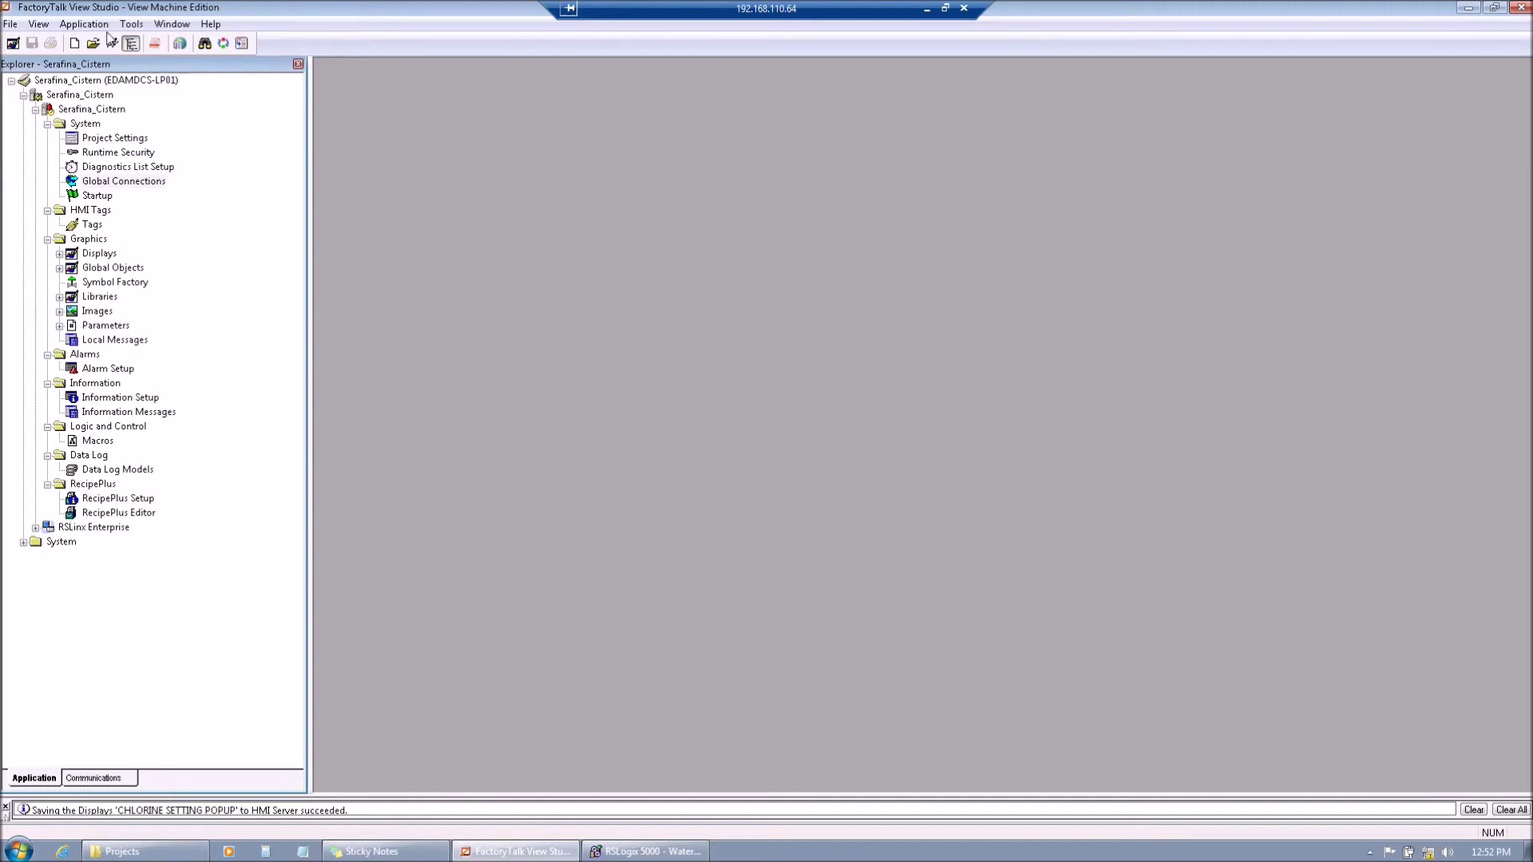
Open the Transfer Utility with C:\FTView Studio\Cistern\Serafina_Cistern.mer as the source file.
click(133, 30)
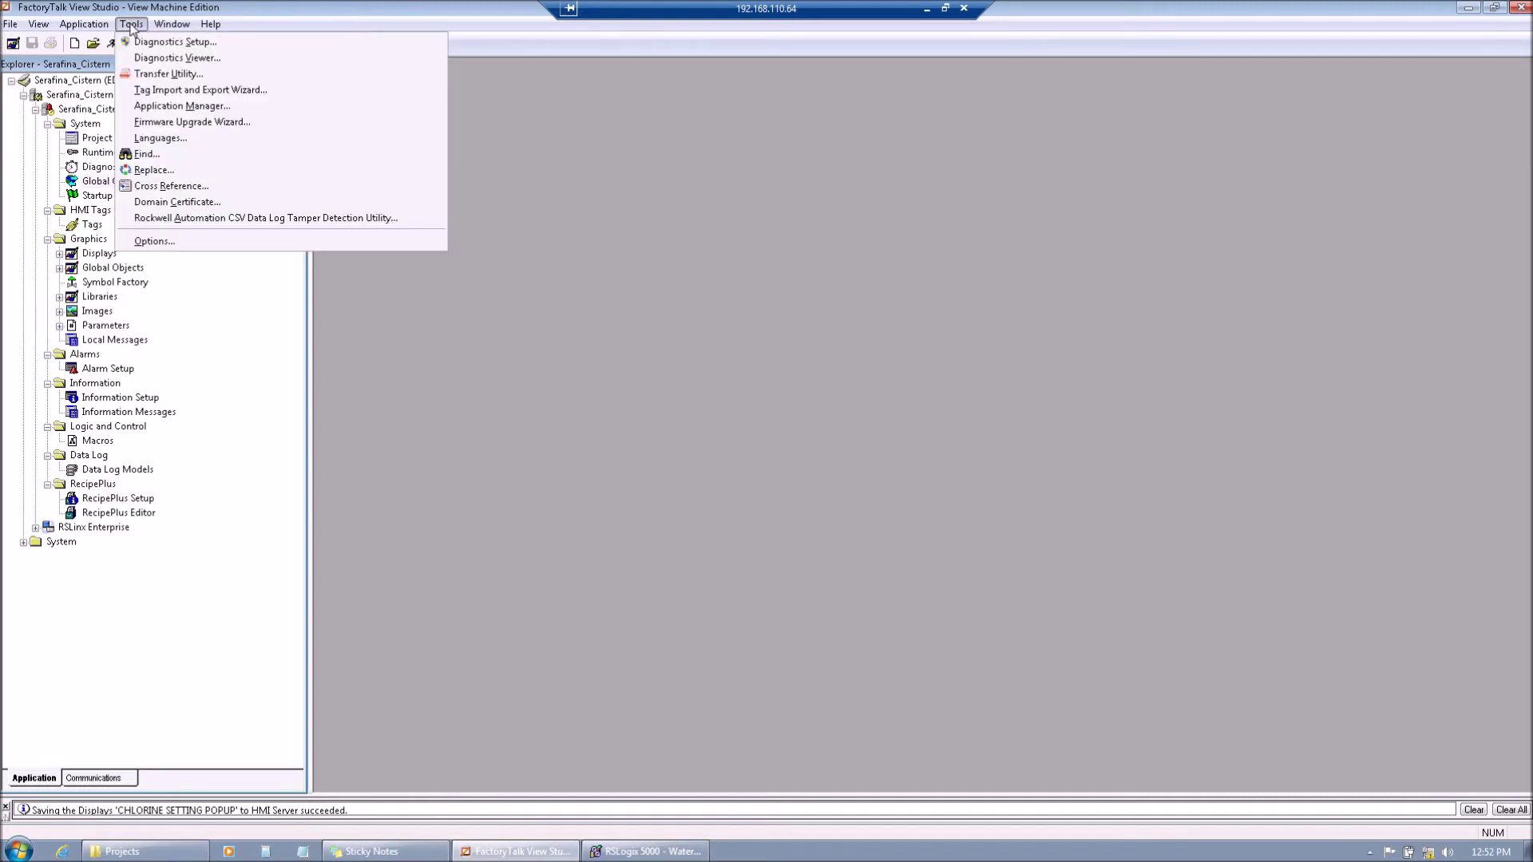
click(167, 76)
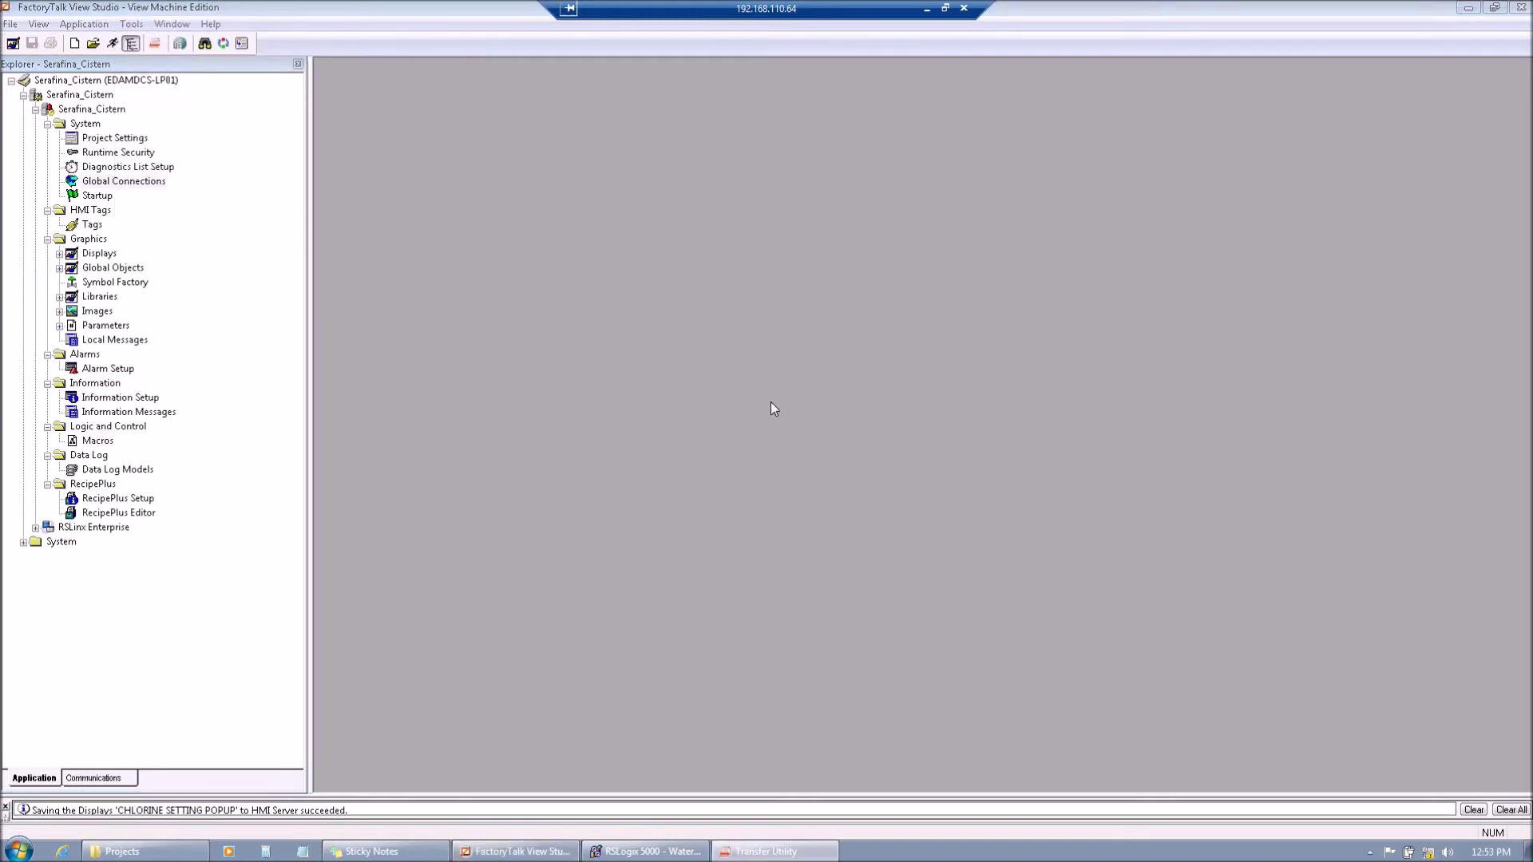
click(991, 296)
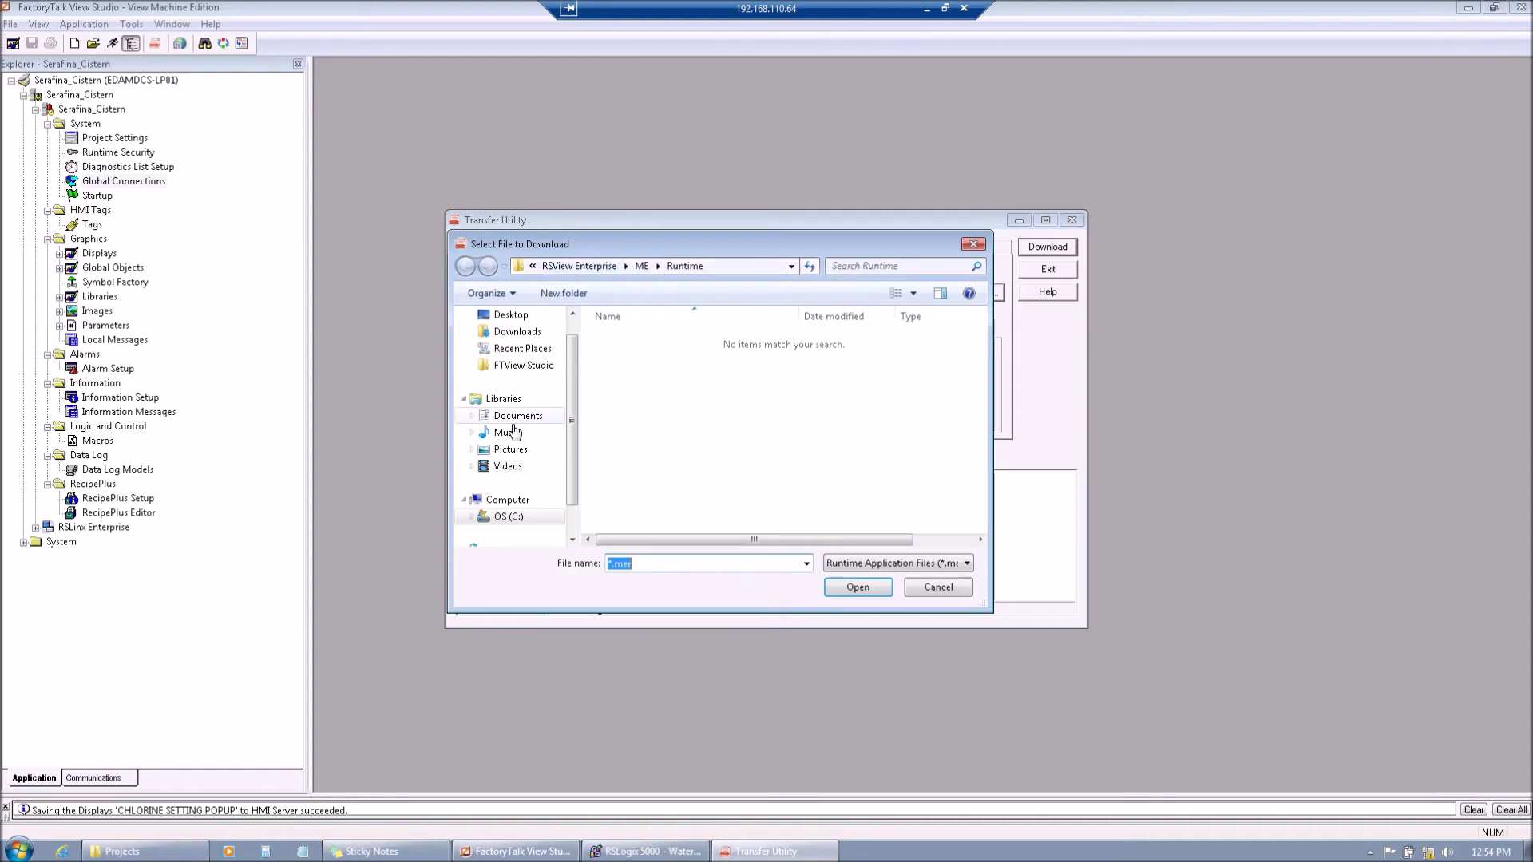
click(512, 518)
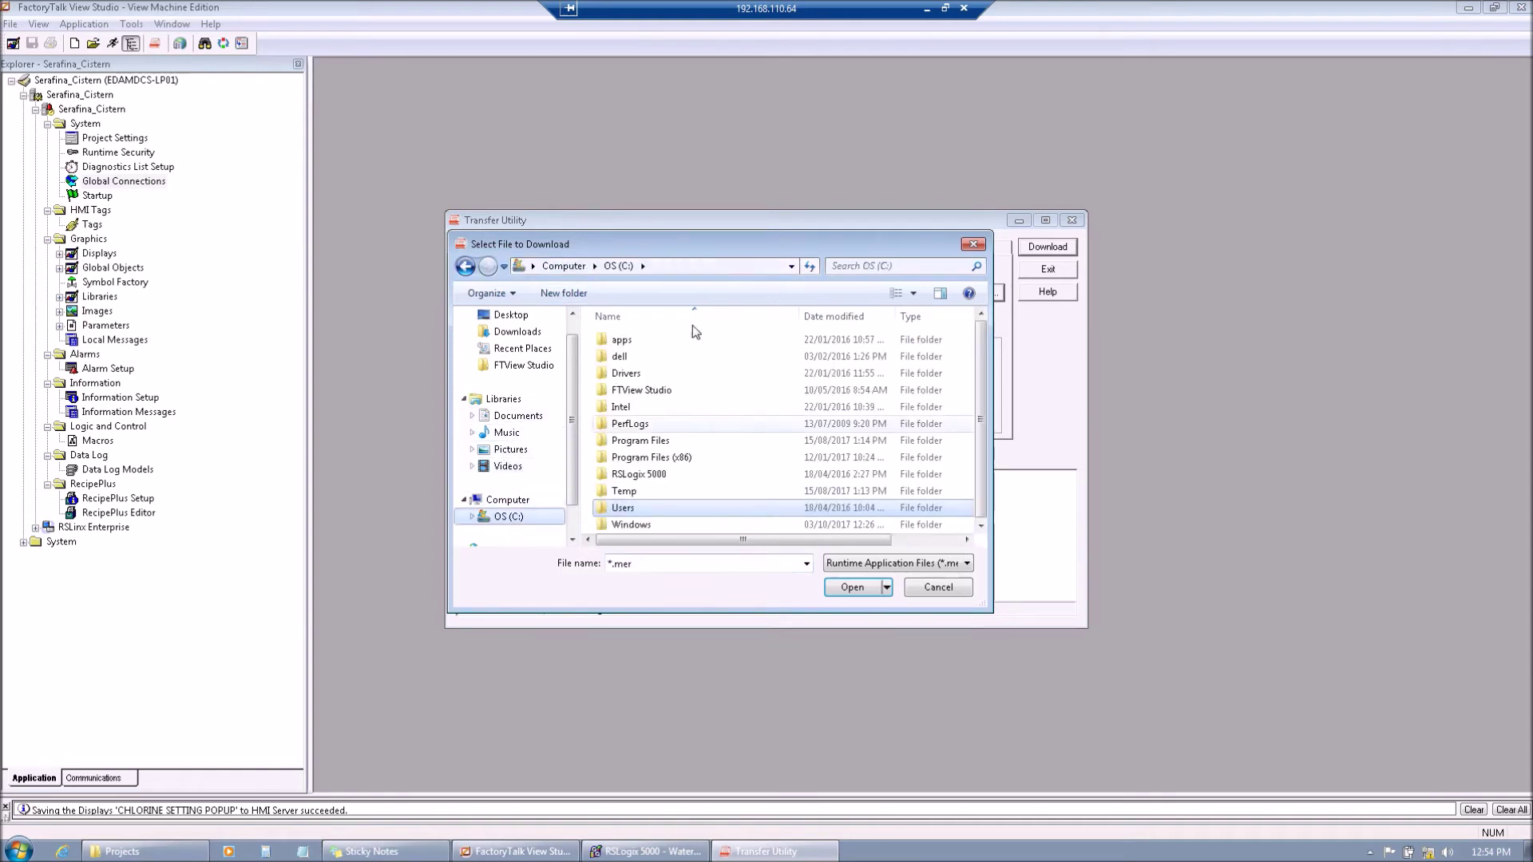
double_click(643, 391)
double_click(635, 343)
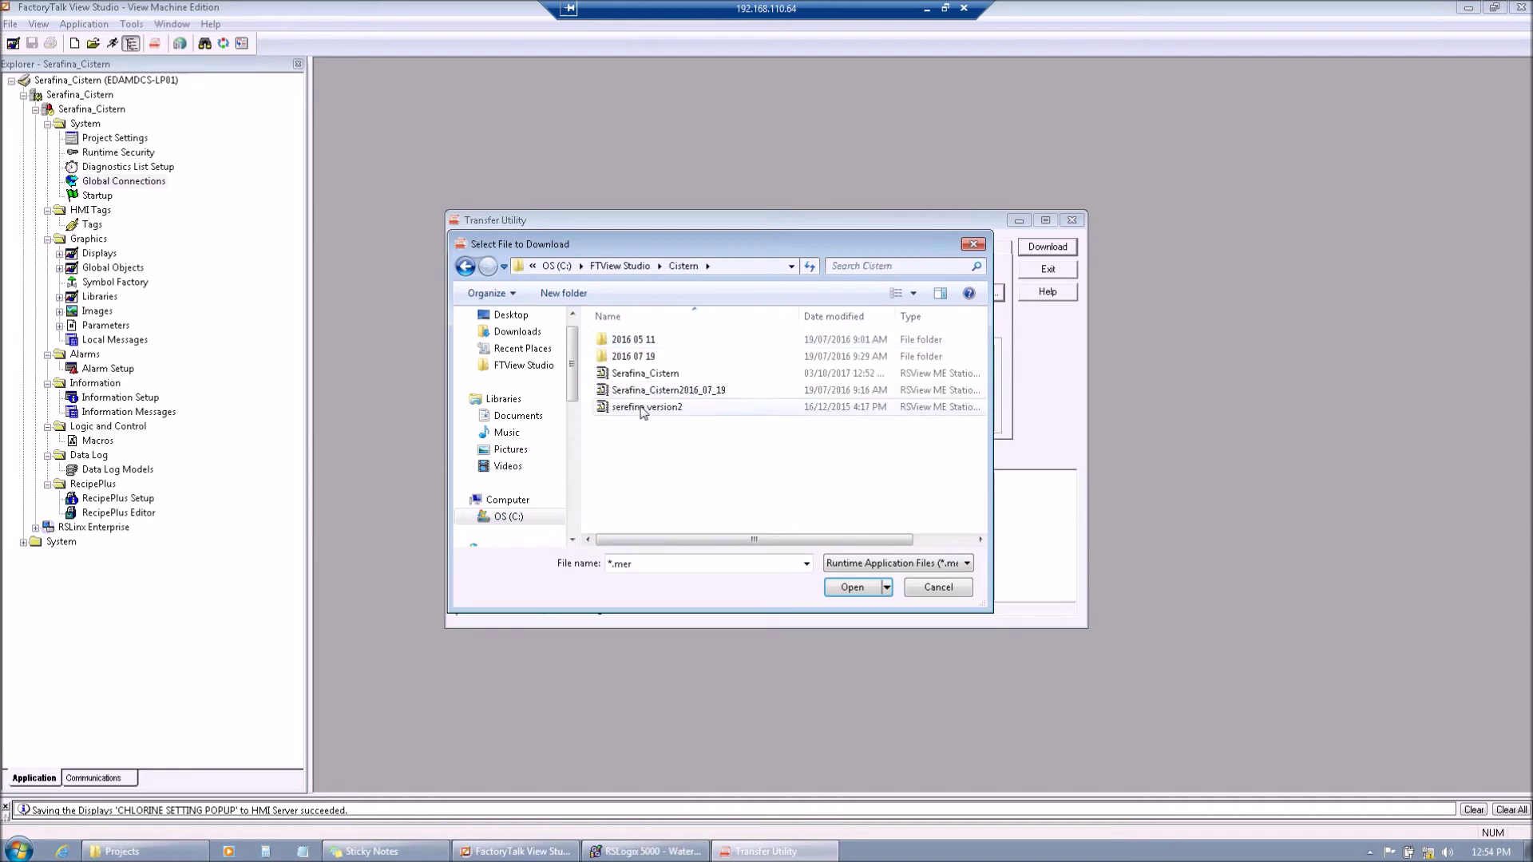
click(644, 378)
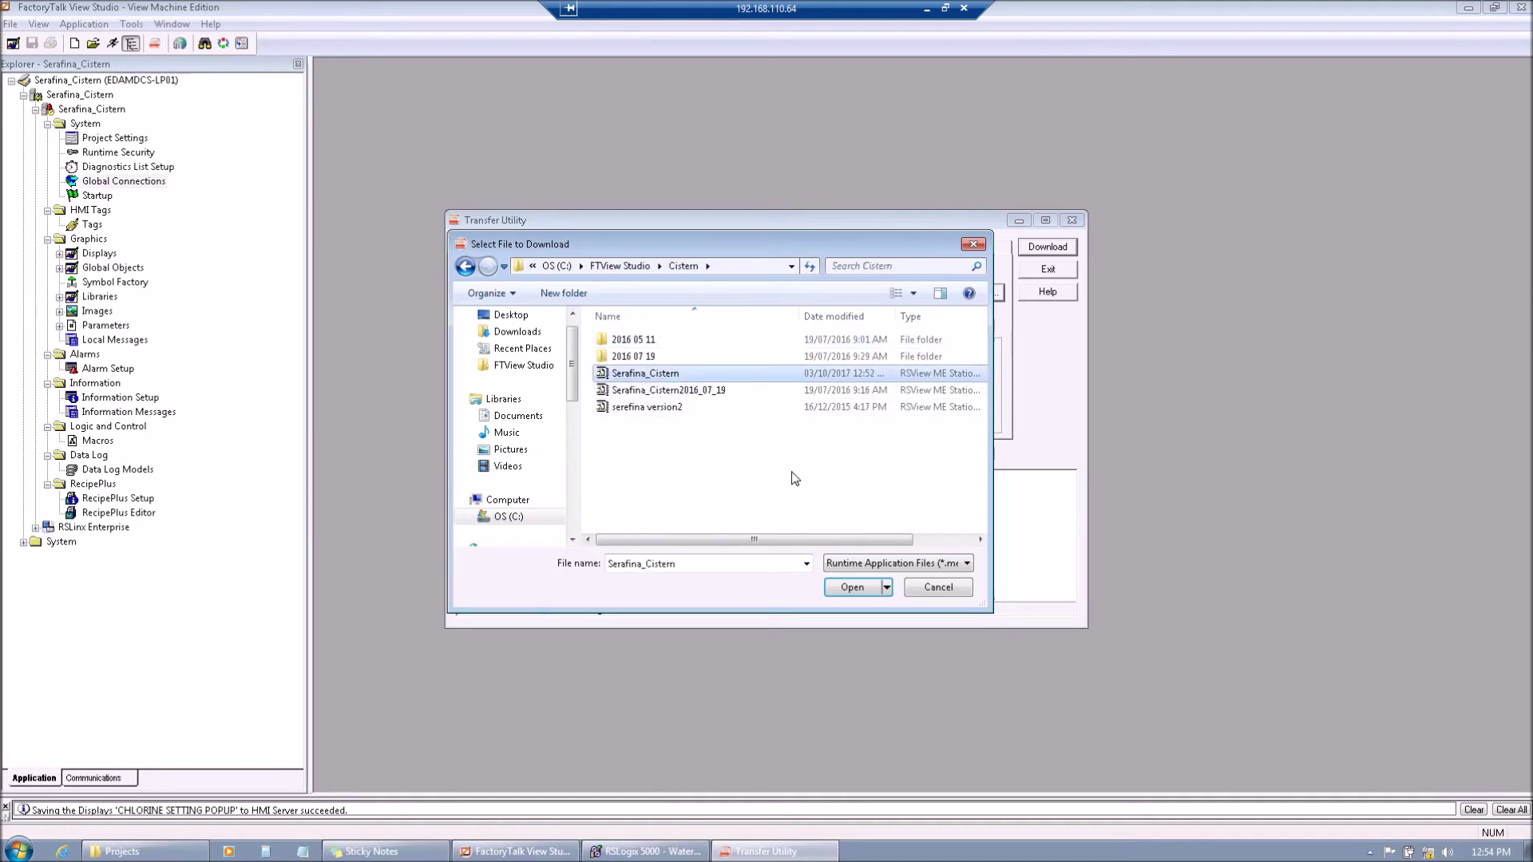
click(851, 588)
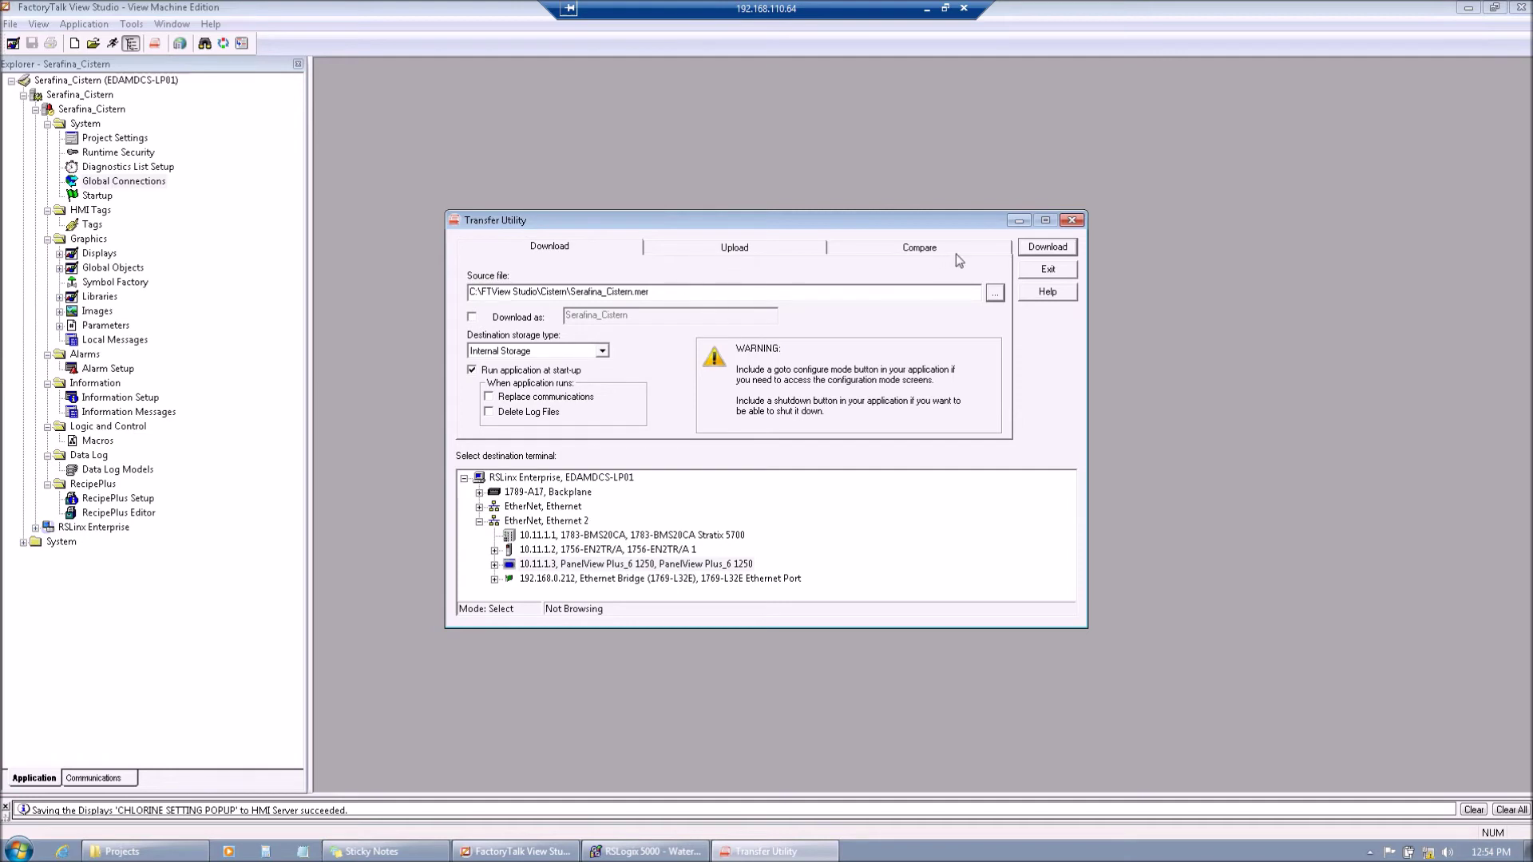
Download Serafina_Cistern.mer to the terminal, overwriting the existing copy, then exit the Transfer Utility.
click(1061, 249)
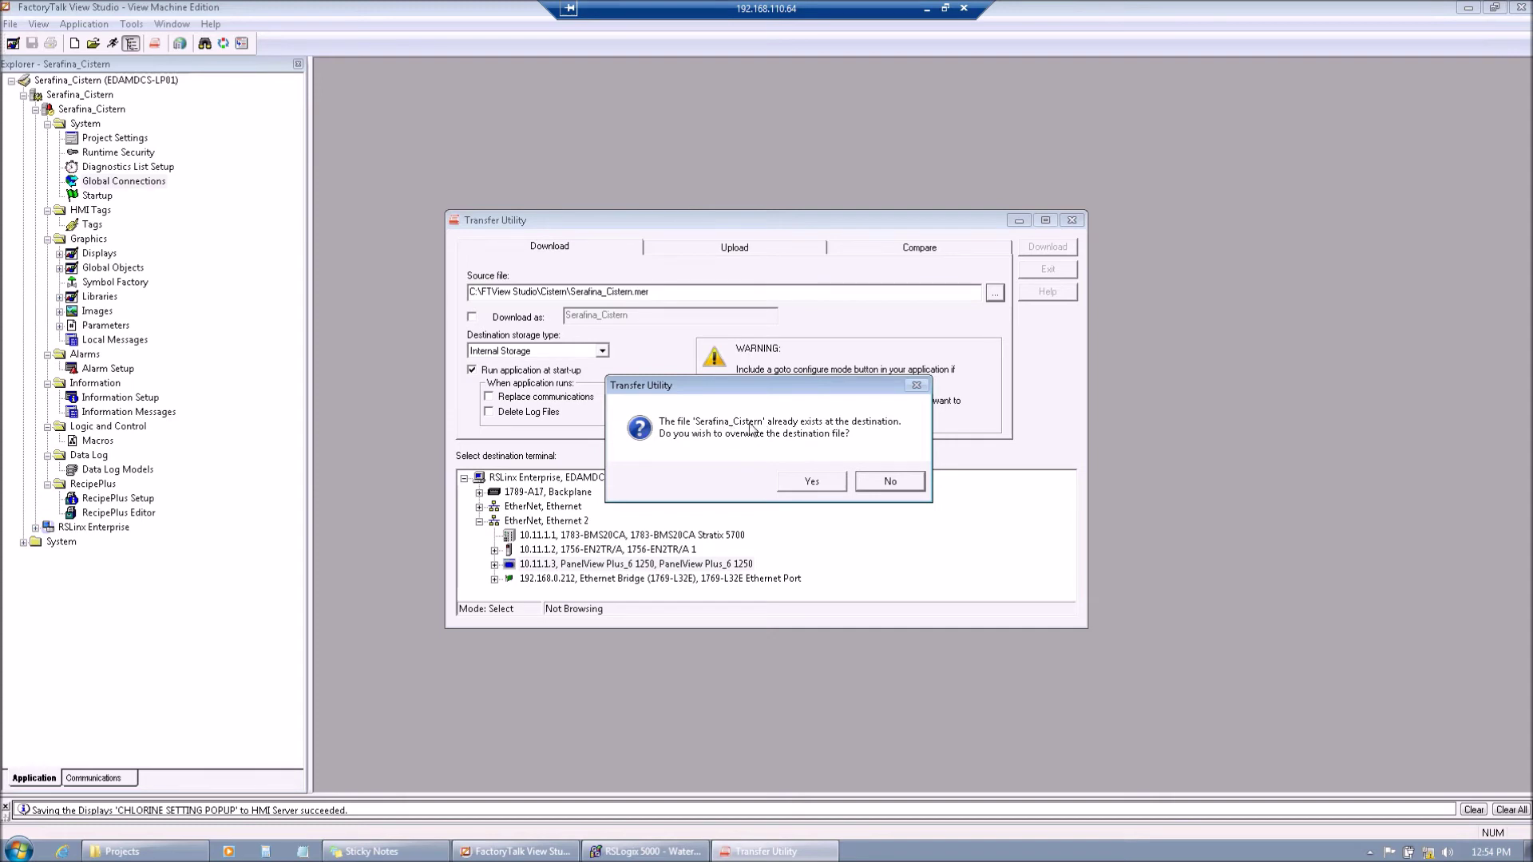
click(815, 483)
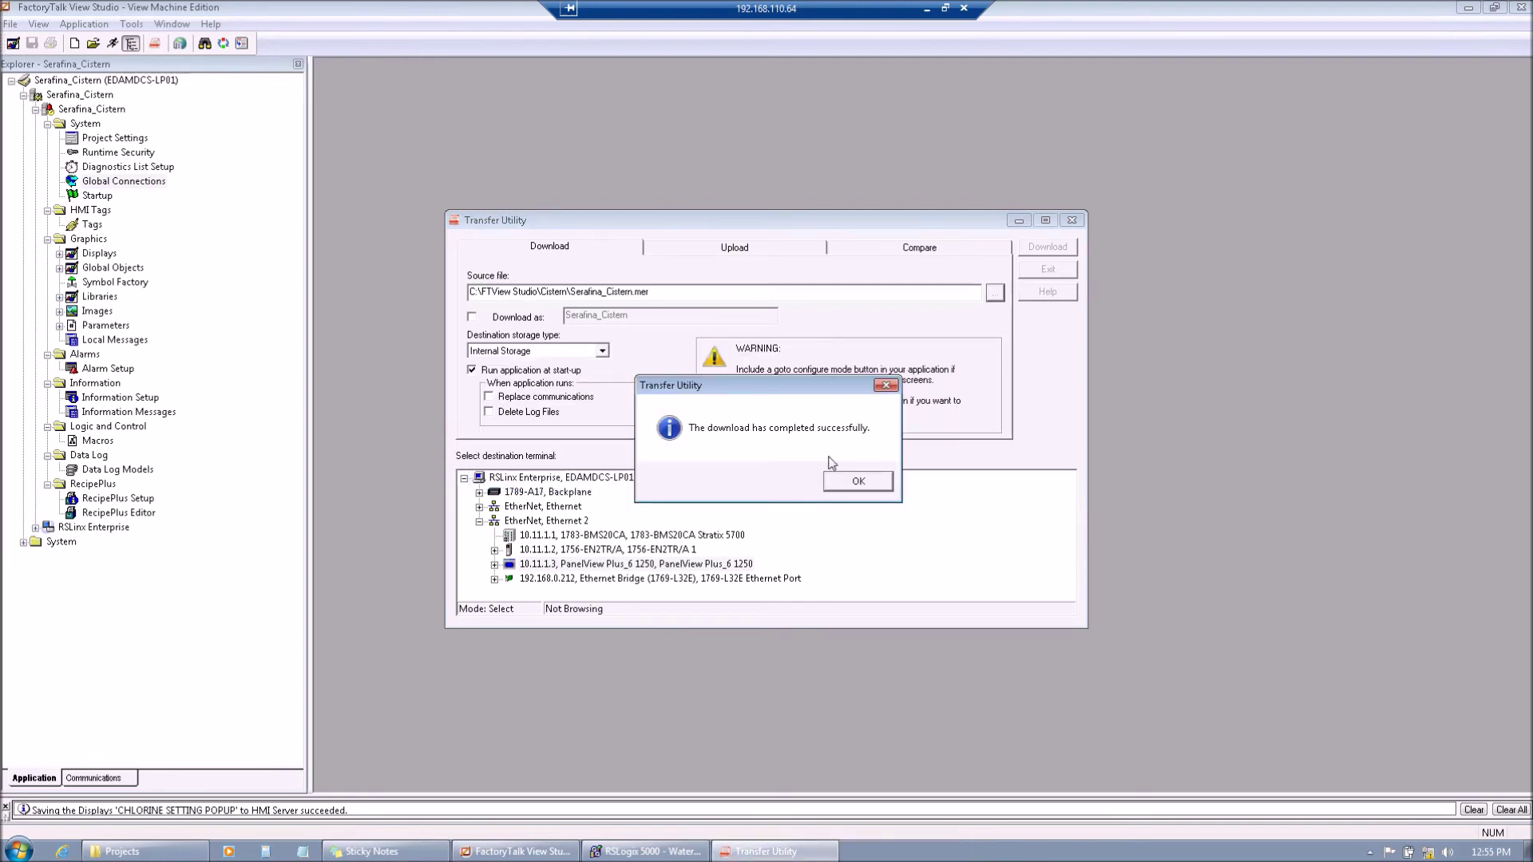
click(859, 488)
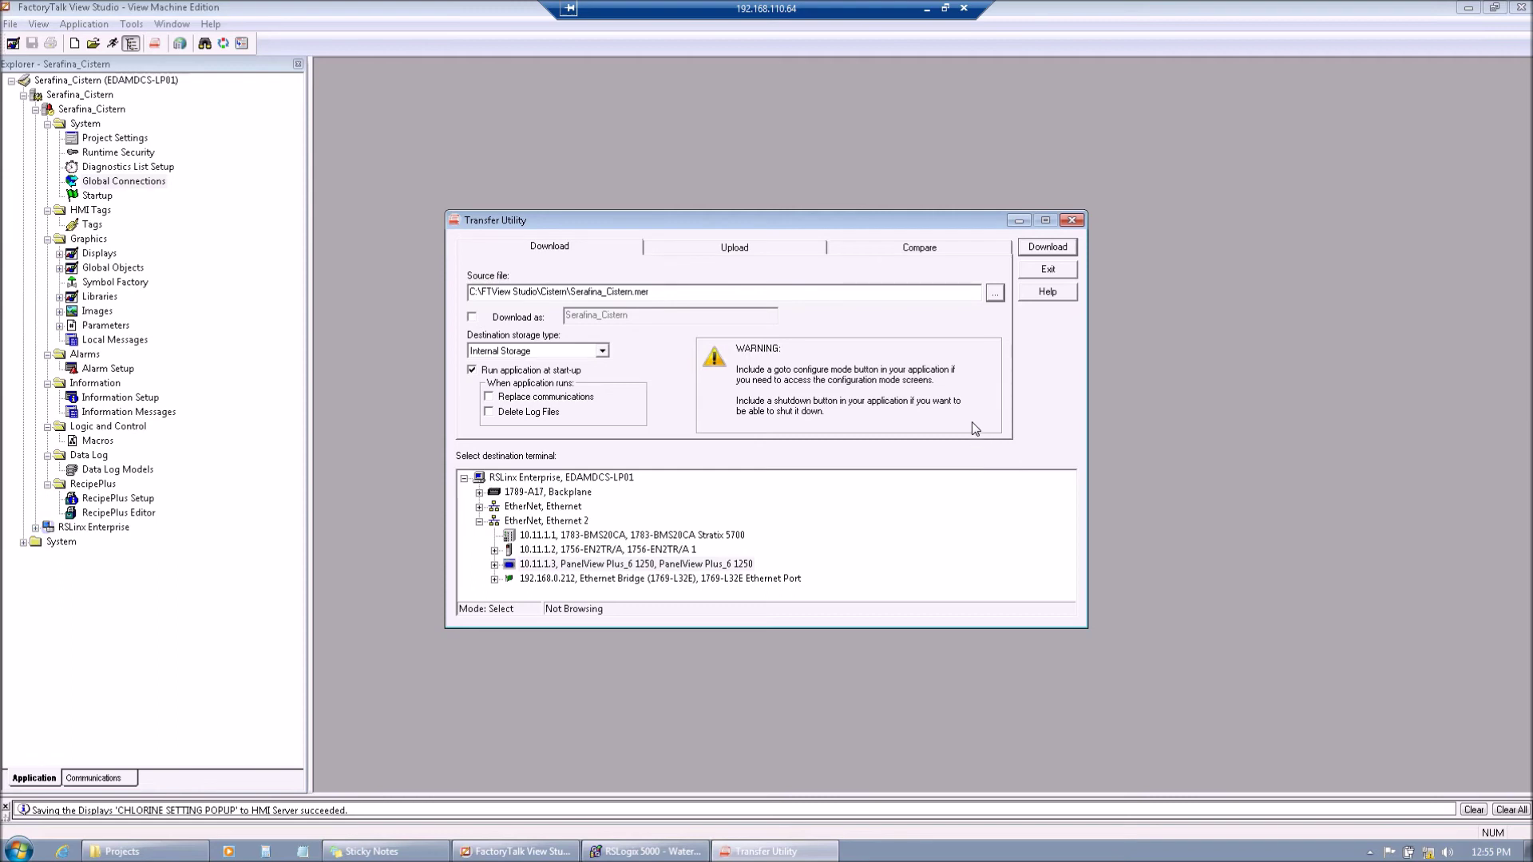
click(1066, 271)
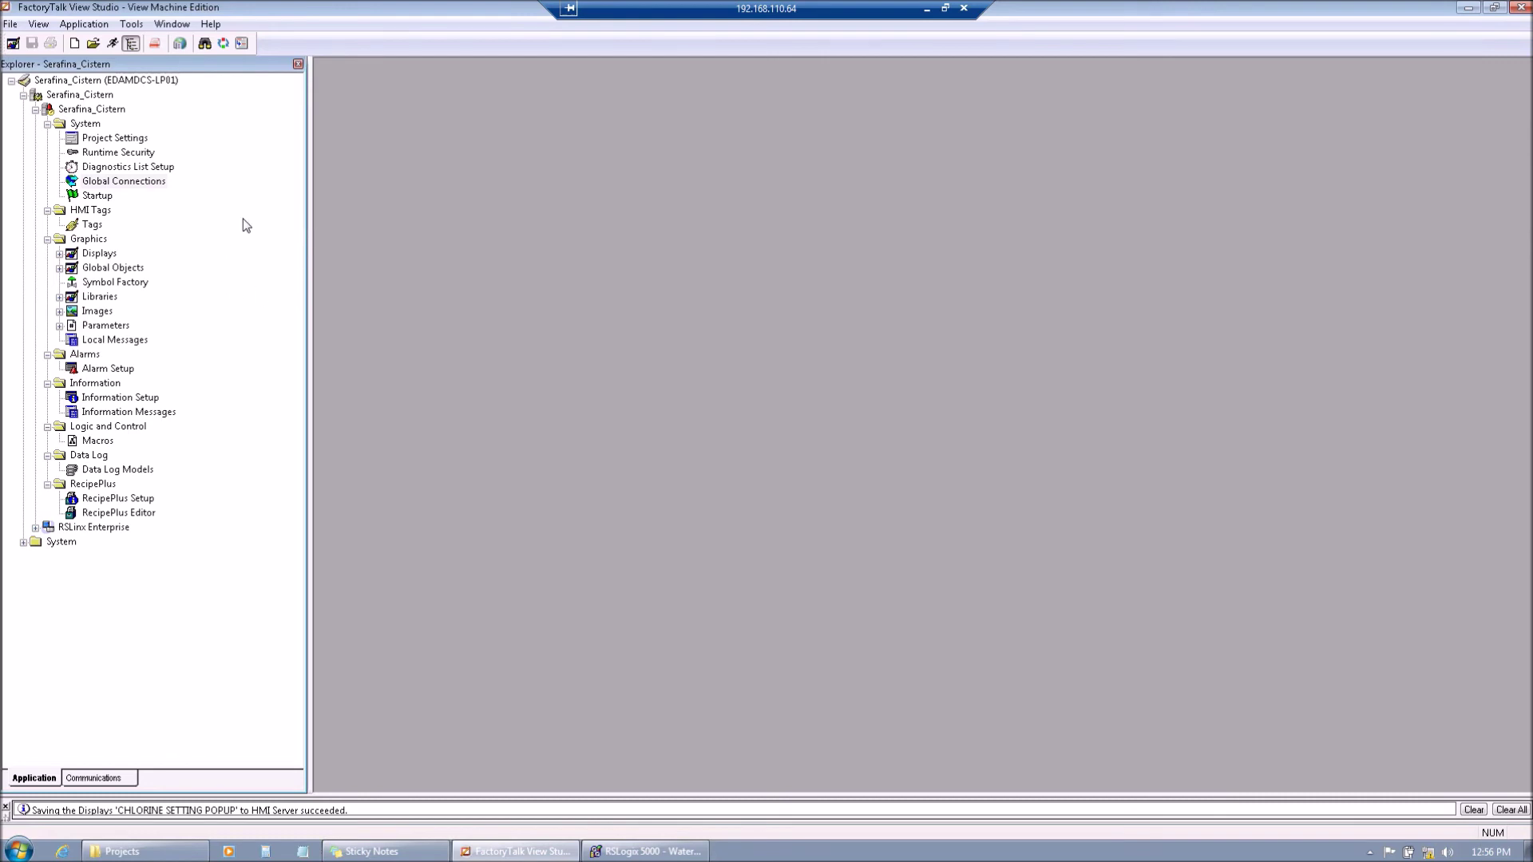
Close the Serafina_Cistern application via File > Close Application.
click(10, 24)
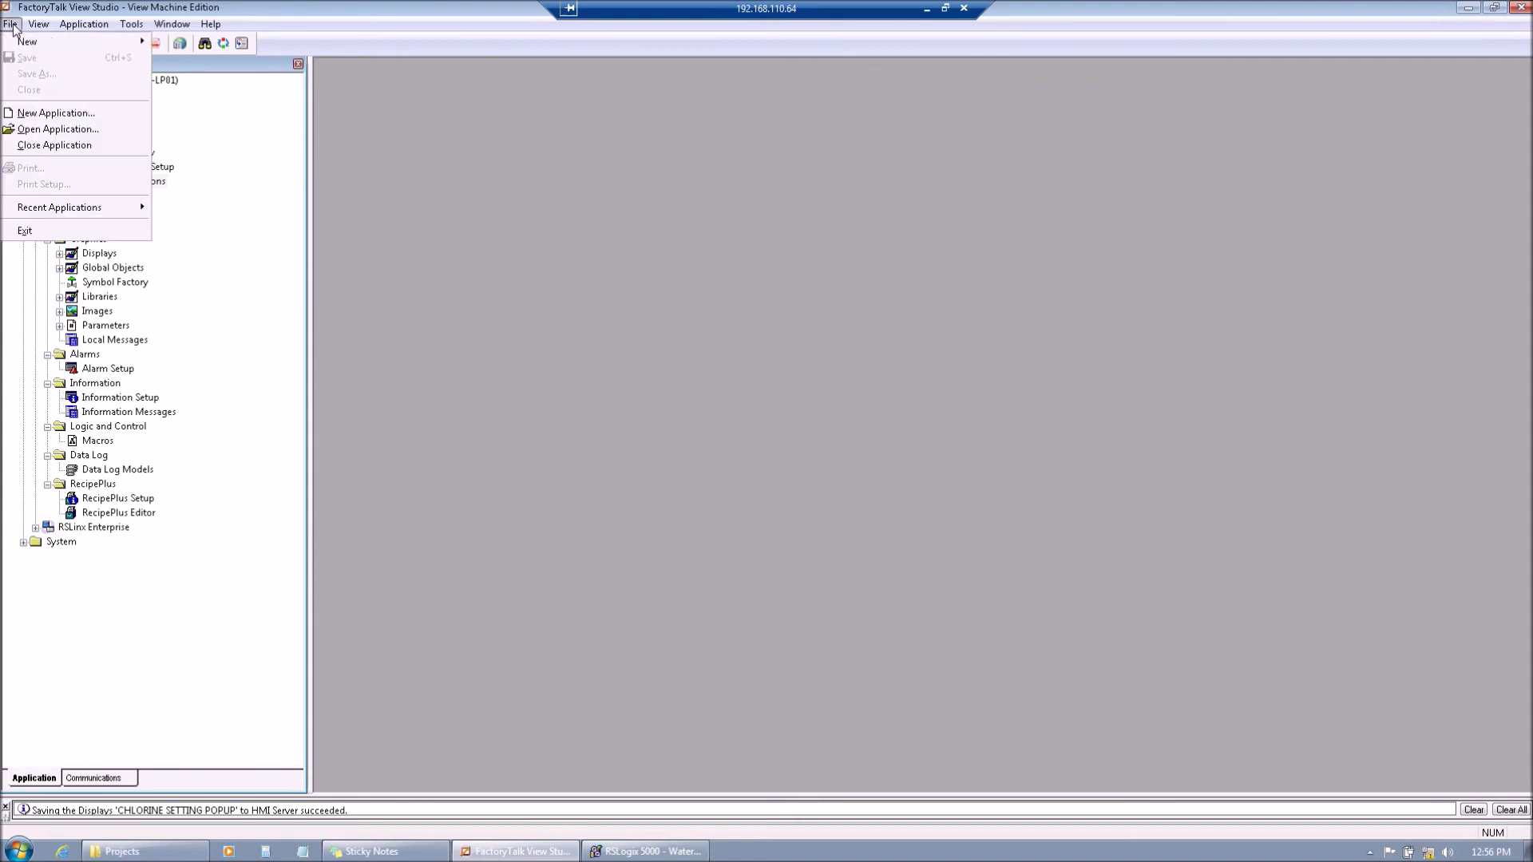
click(36, 145)
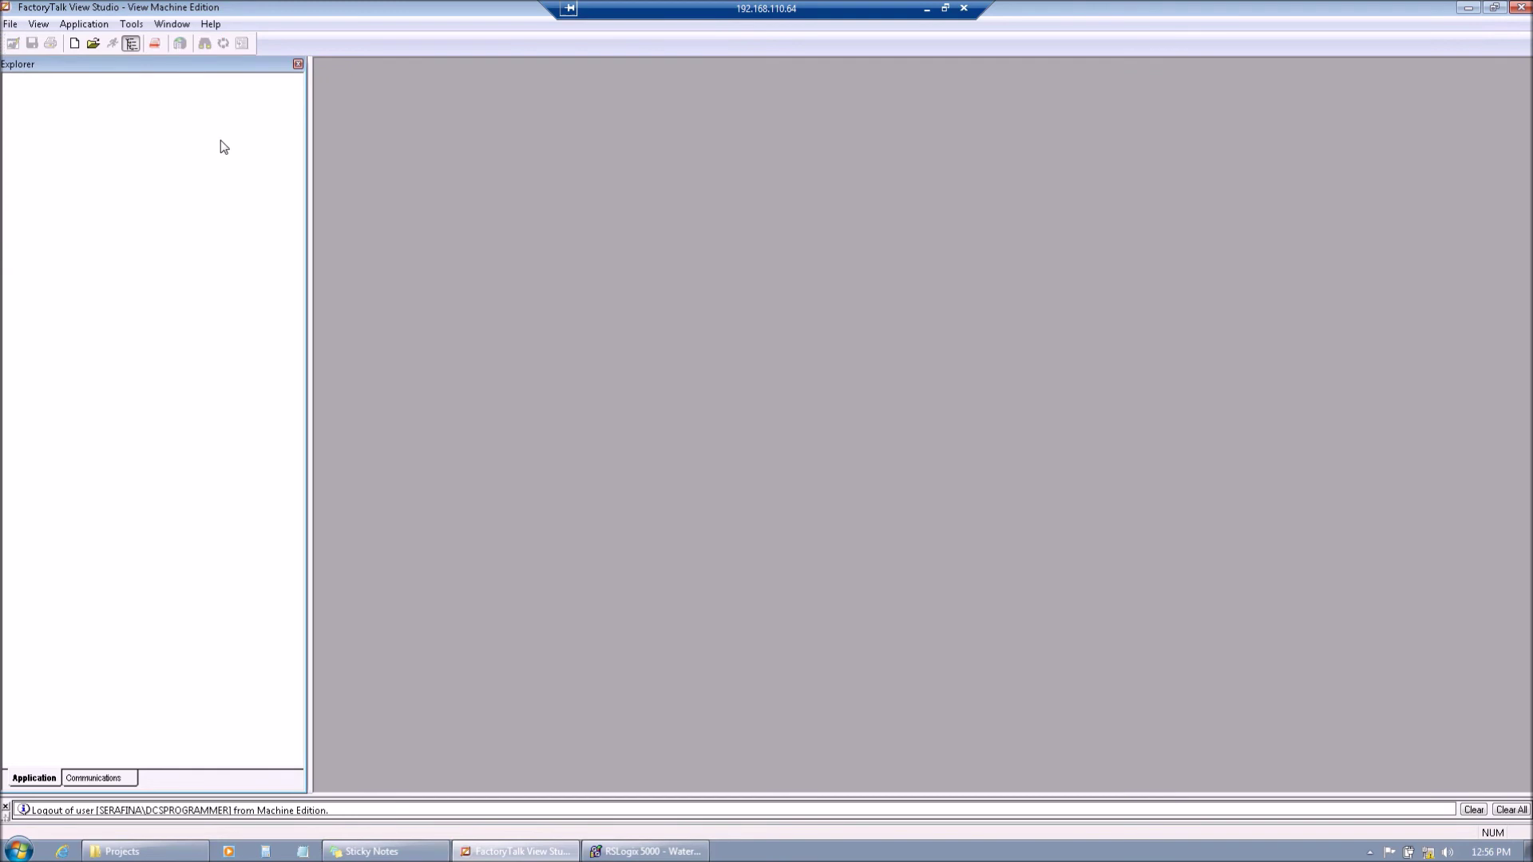
click(134, 26)
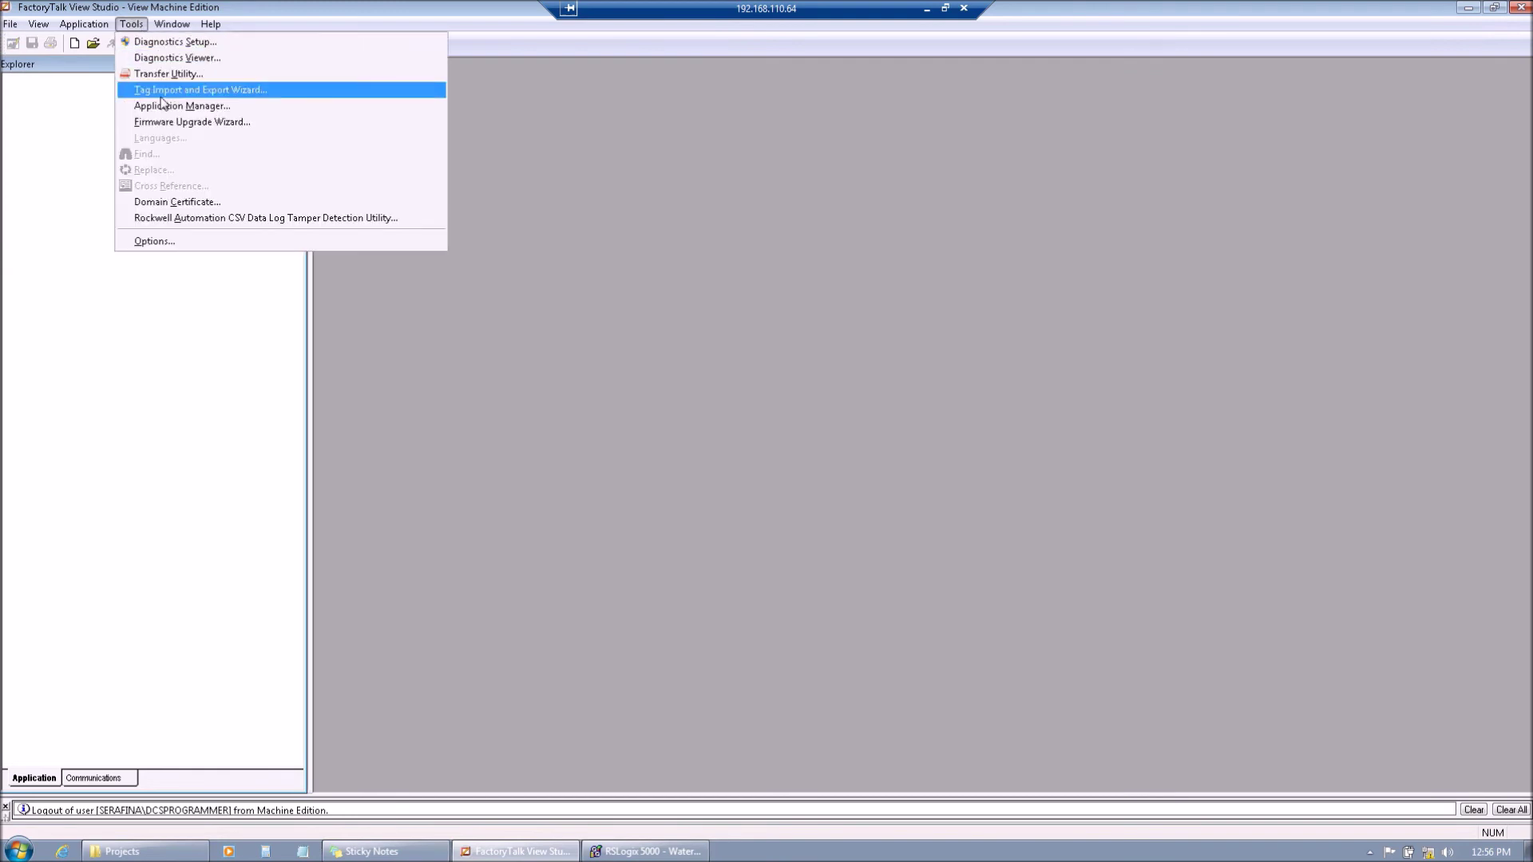
In Application Manager, choose Backup application and select Serafina_Cistern.
click(222, 110)
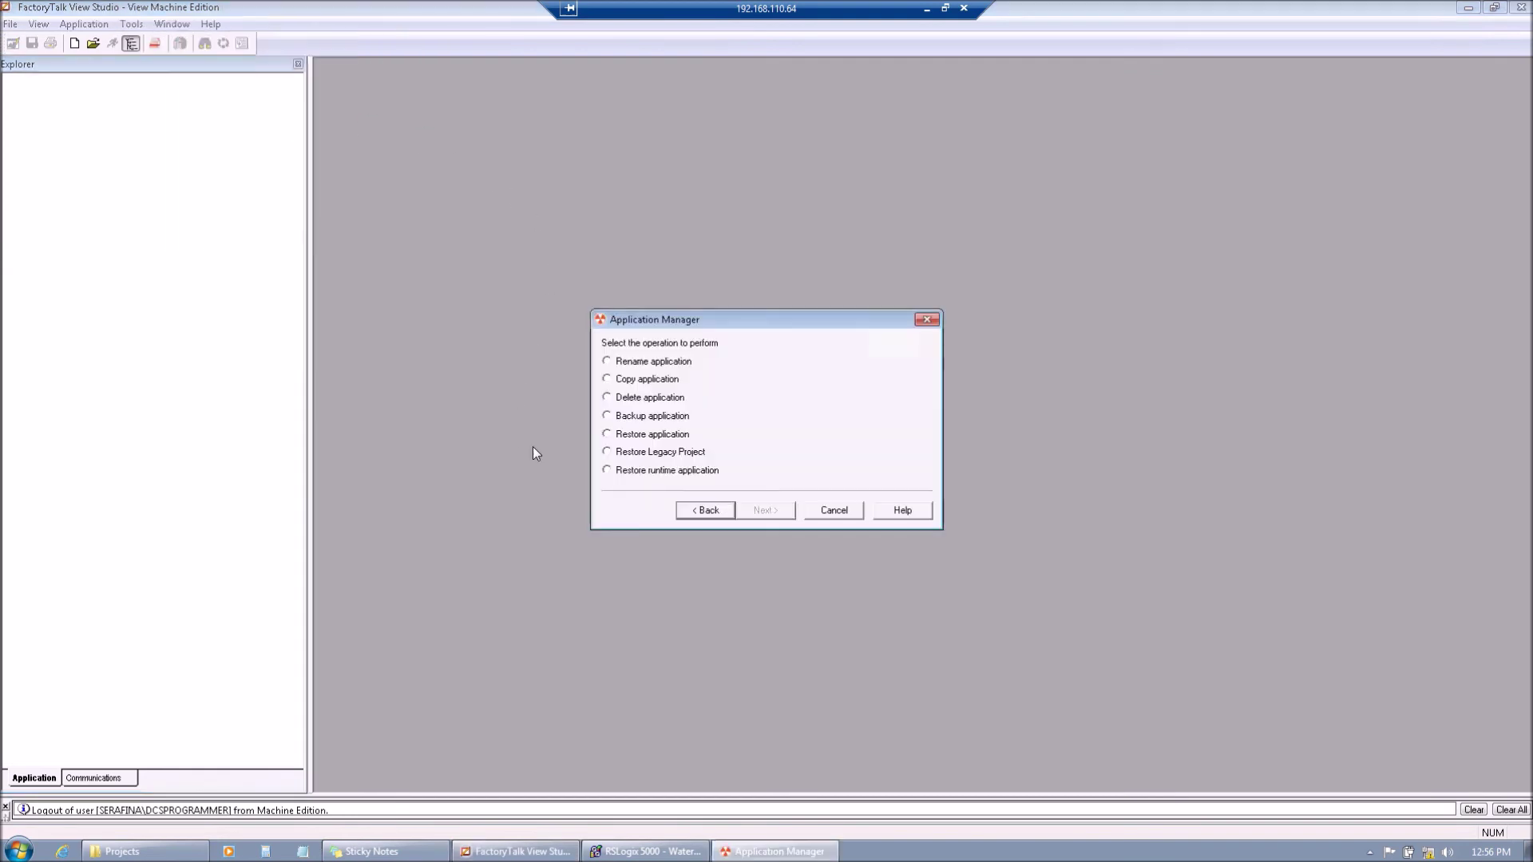
click(644, 418)
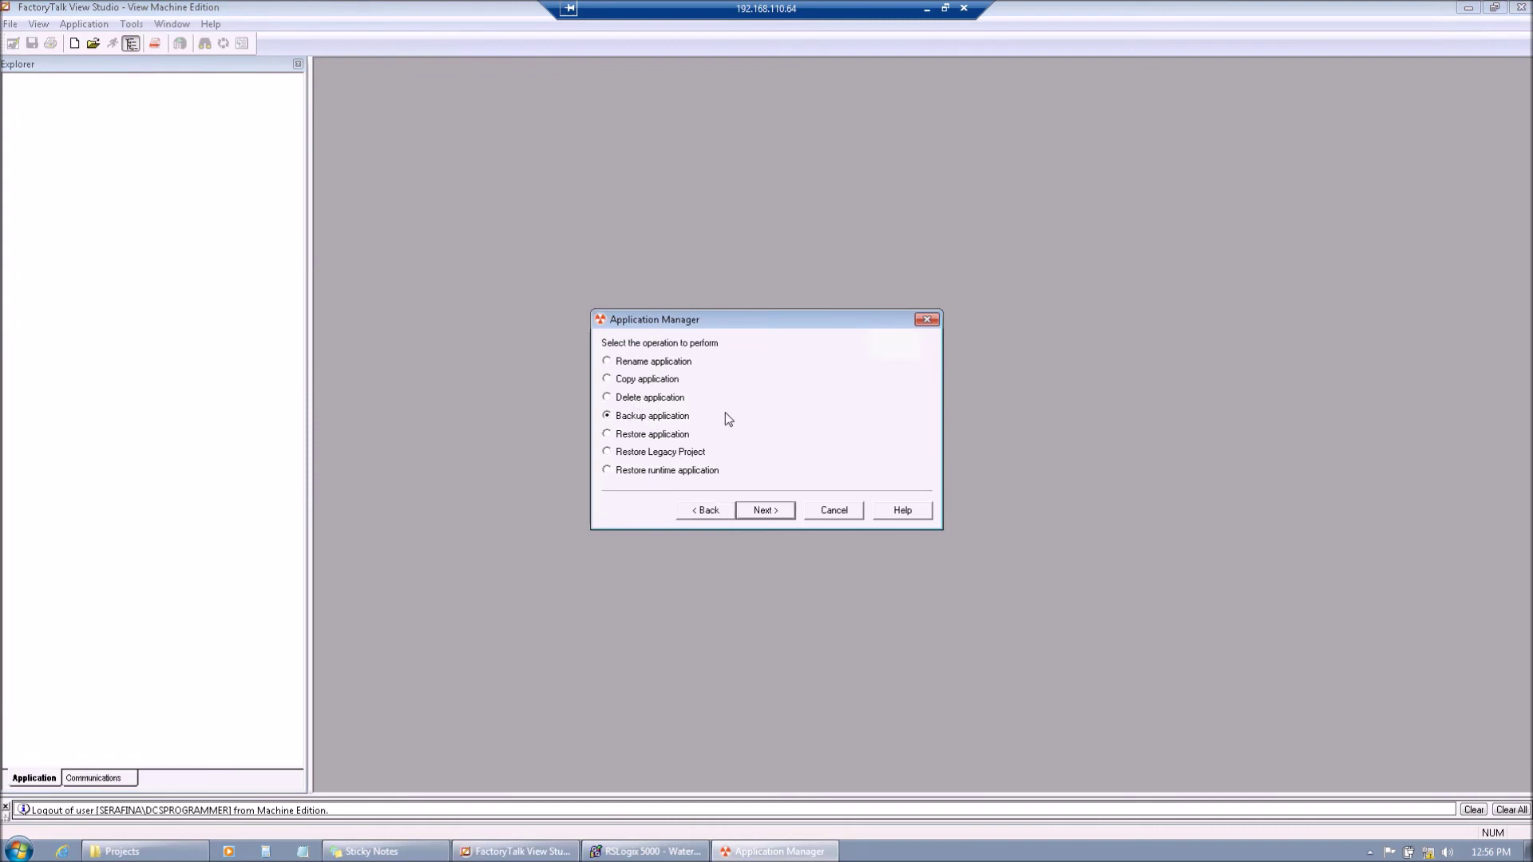
click(765, 512)
click(642, 393)
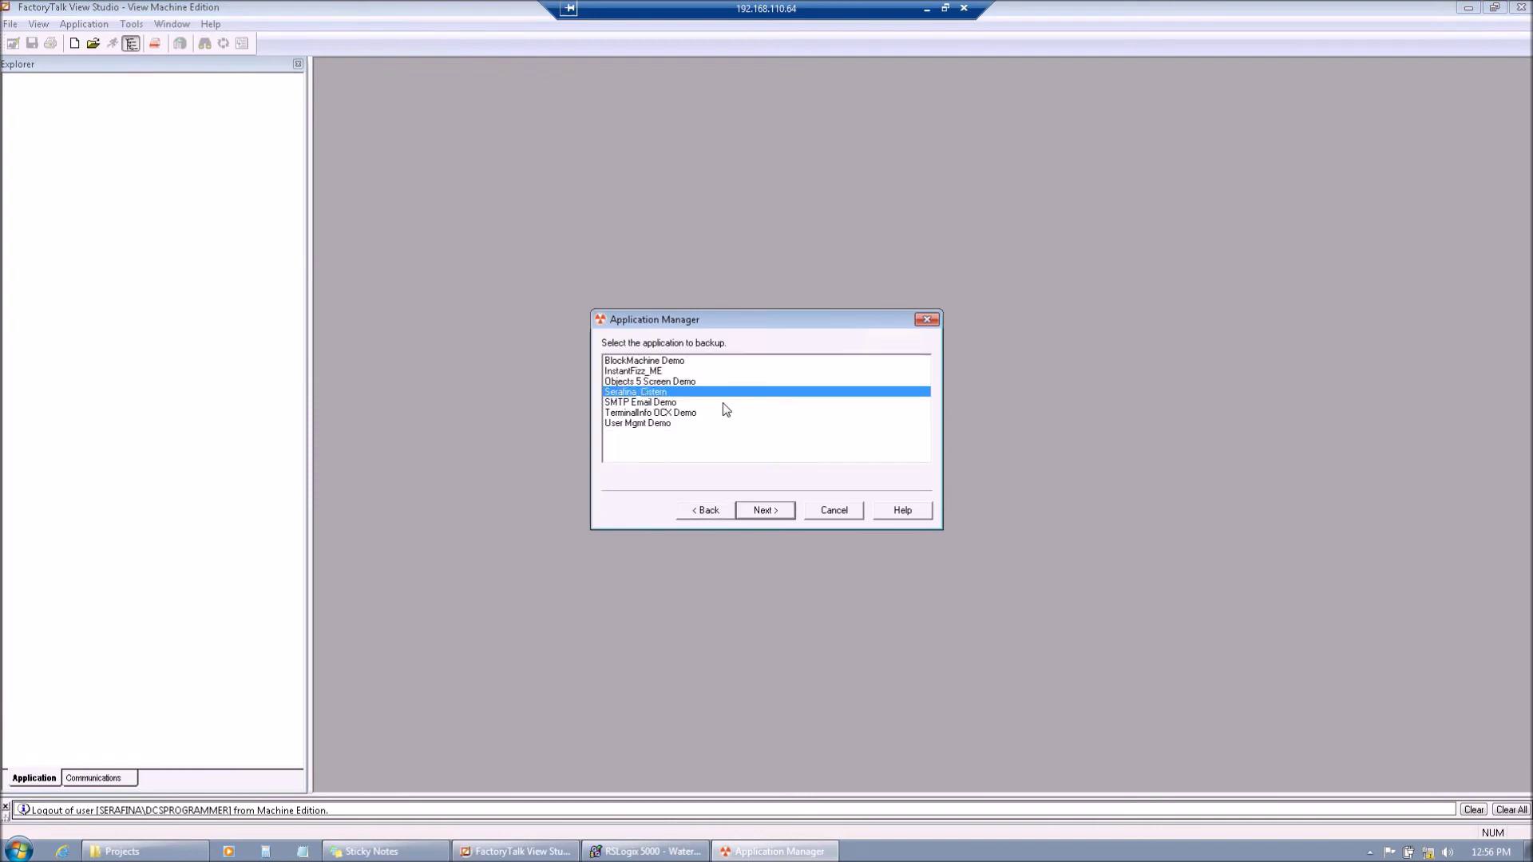
click(778, 515)
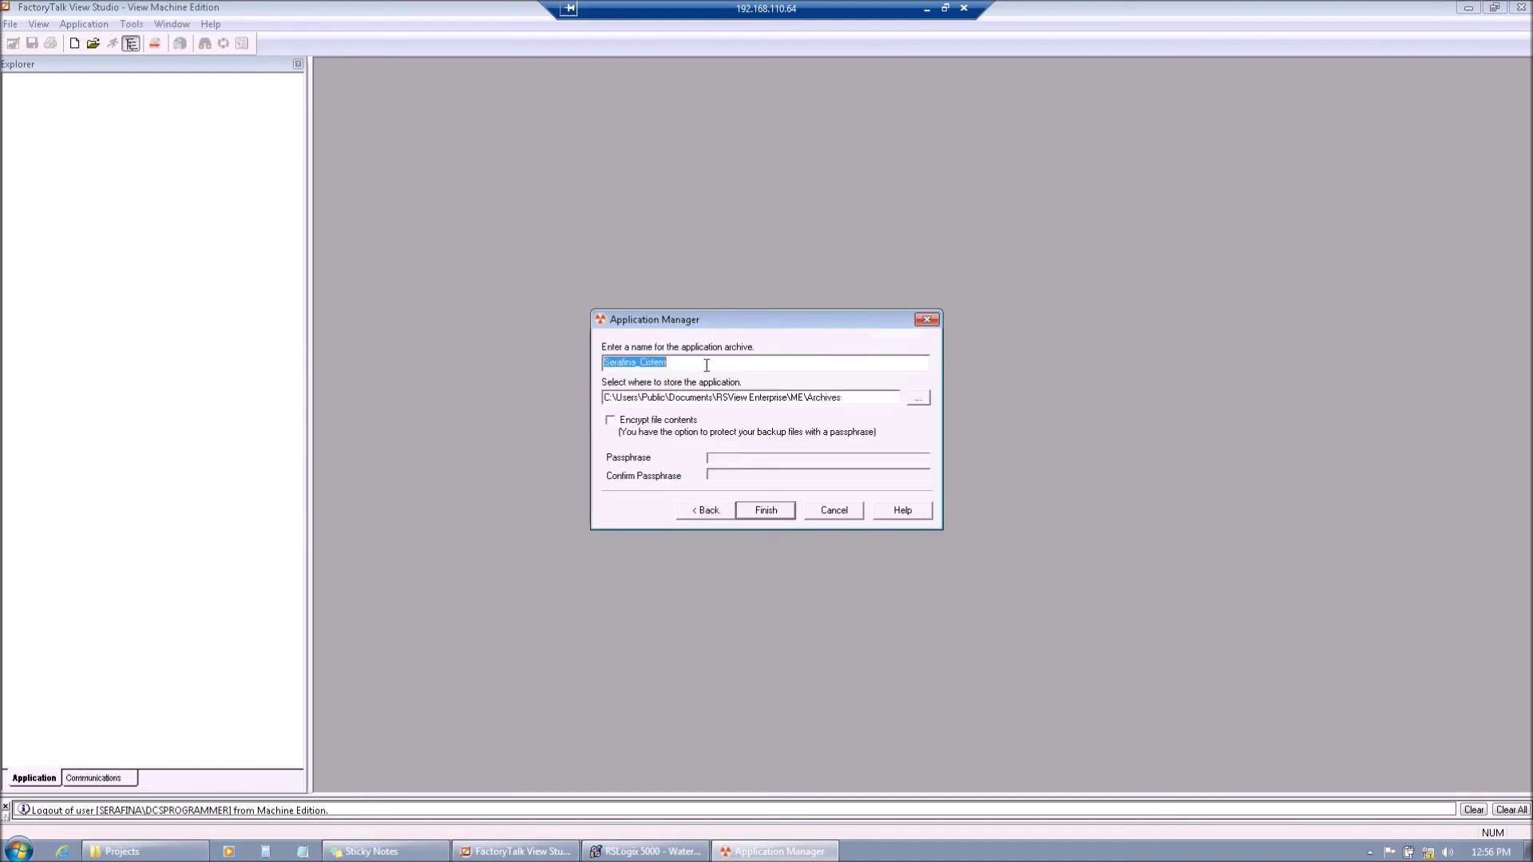
Save the backup archive as Serafina_Cistern_2017_10_03 in C:\FTView Studio\Cistern.
click(918, 397)
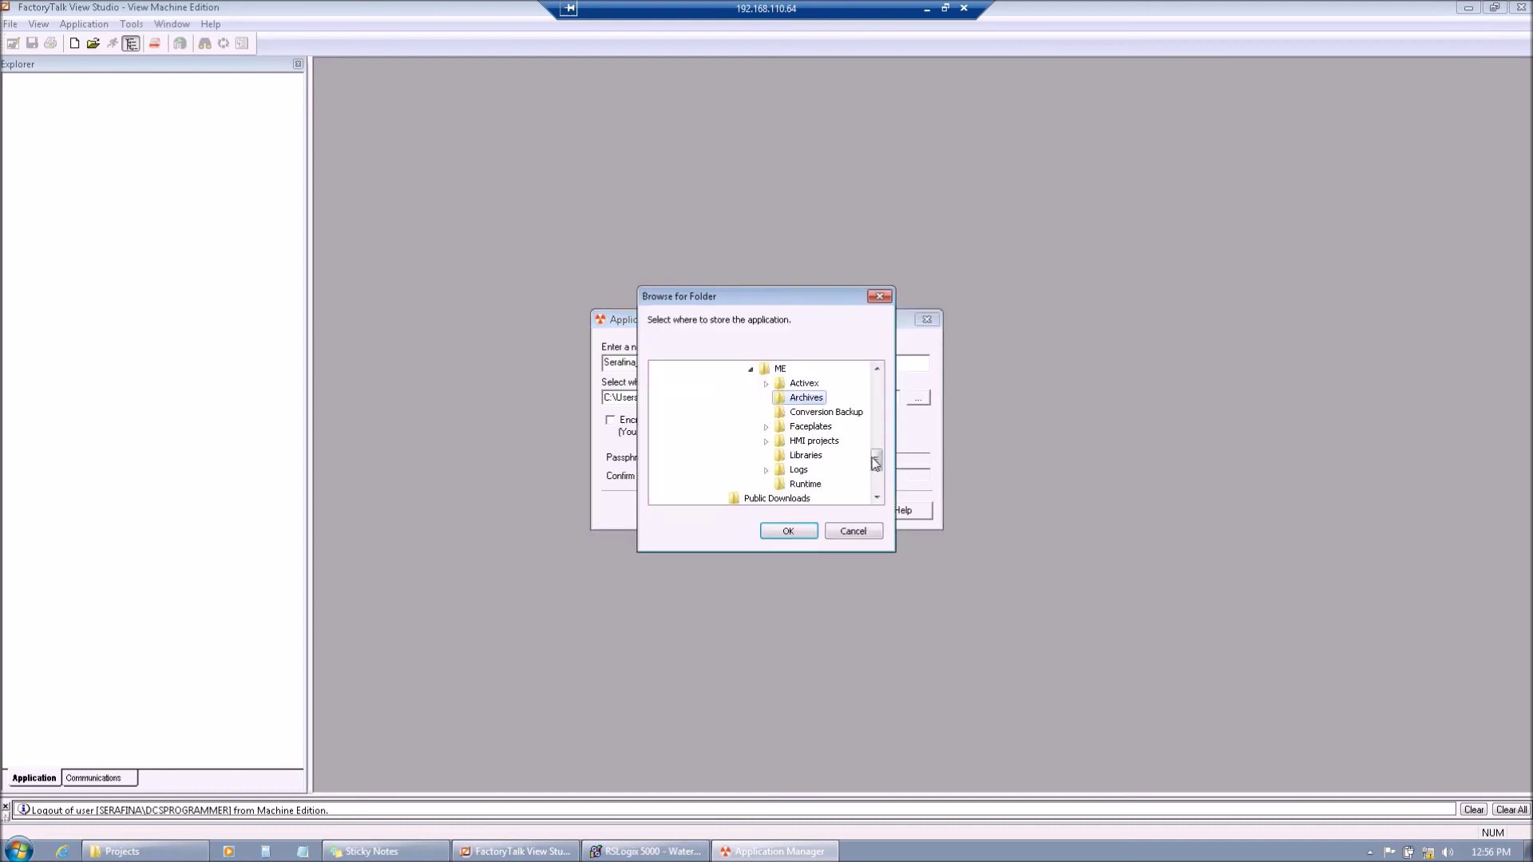
drag(883, 463, 878, 389)
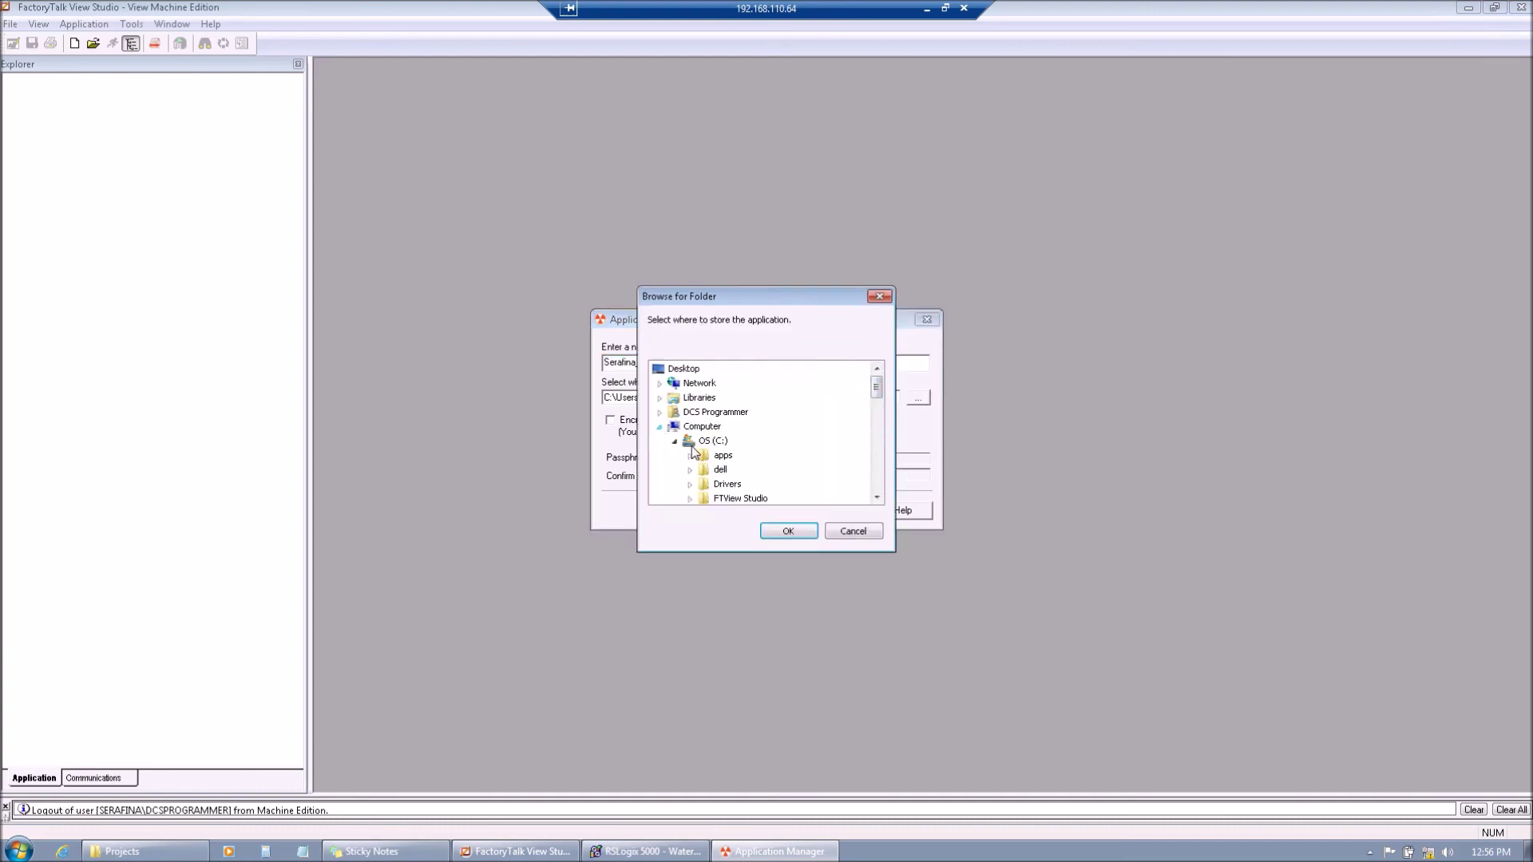
click(719, 442)
scroll(770, 475, down, 1)
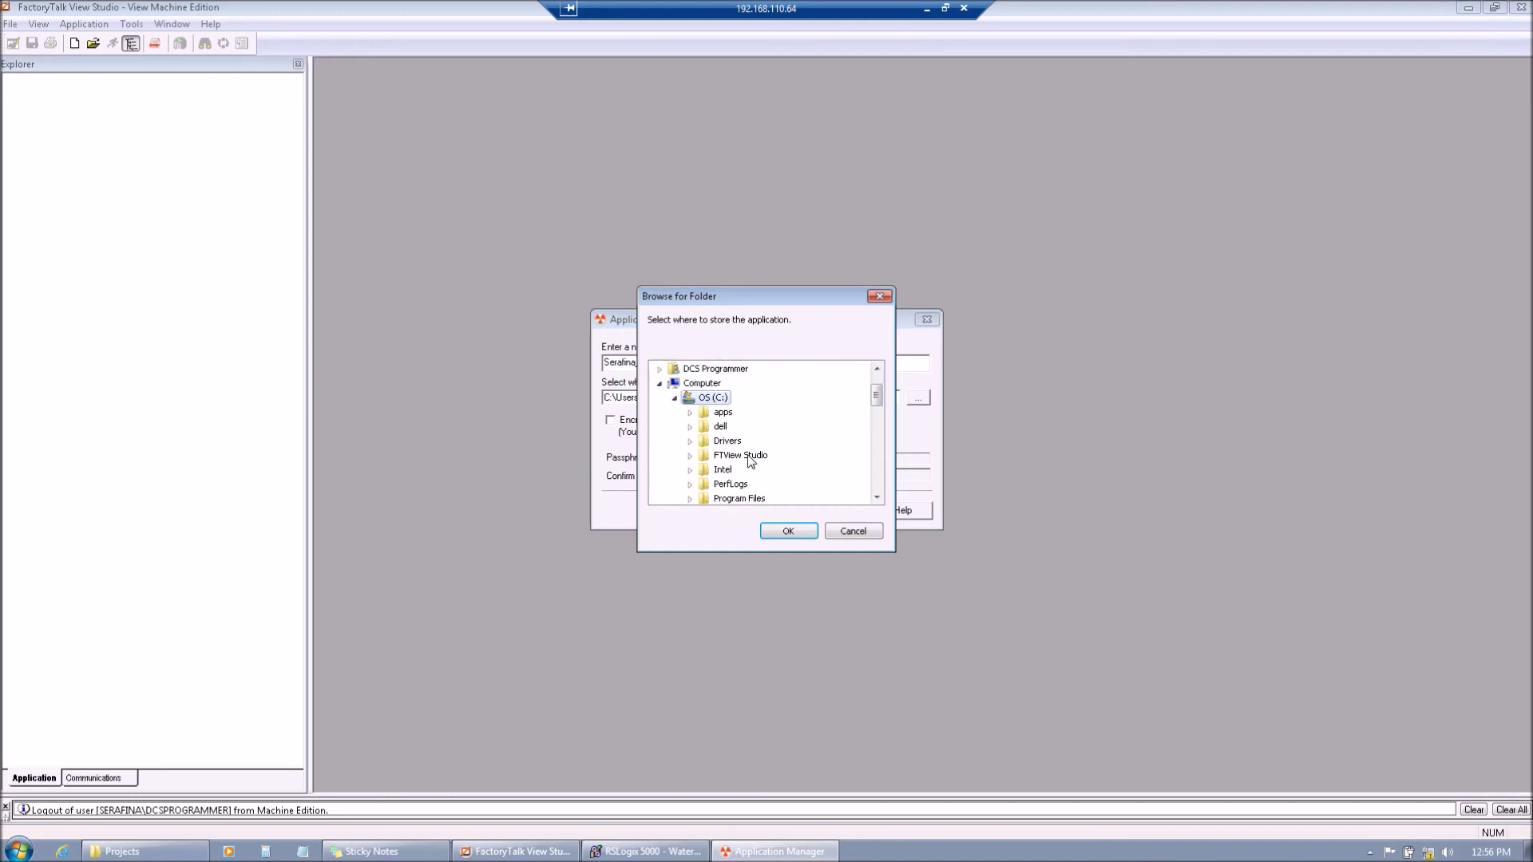
click(757, 457)
click(747, 470)
click(788, 530)
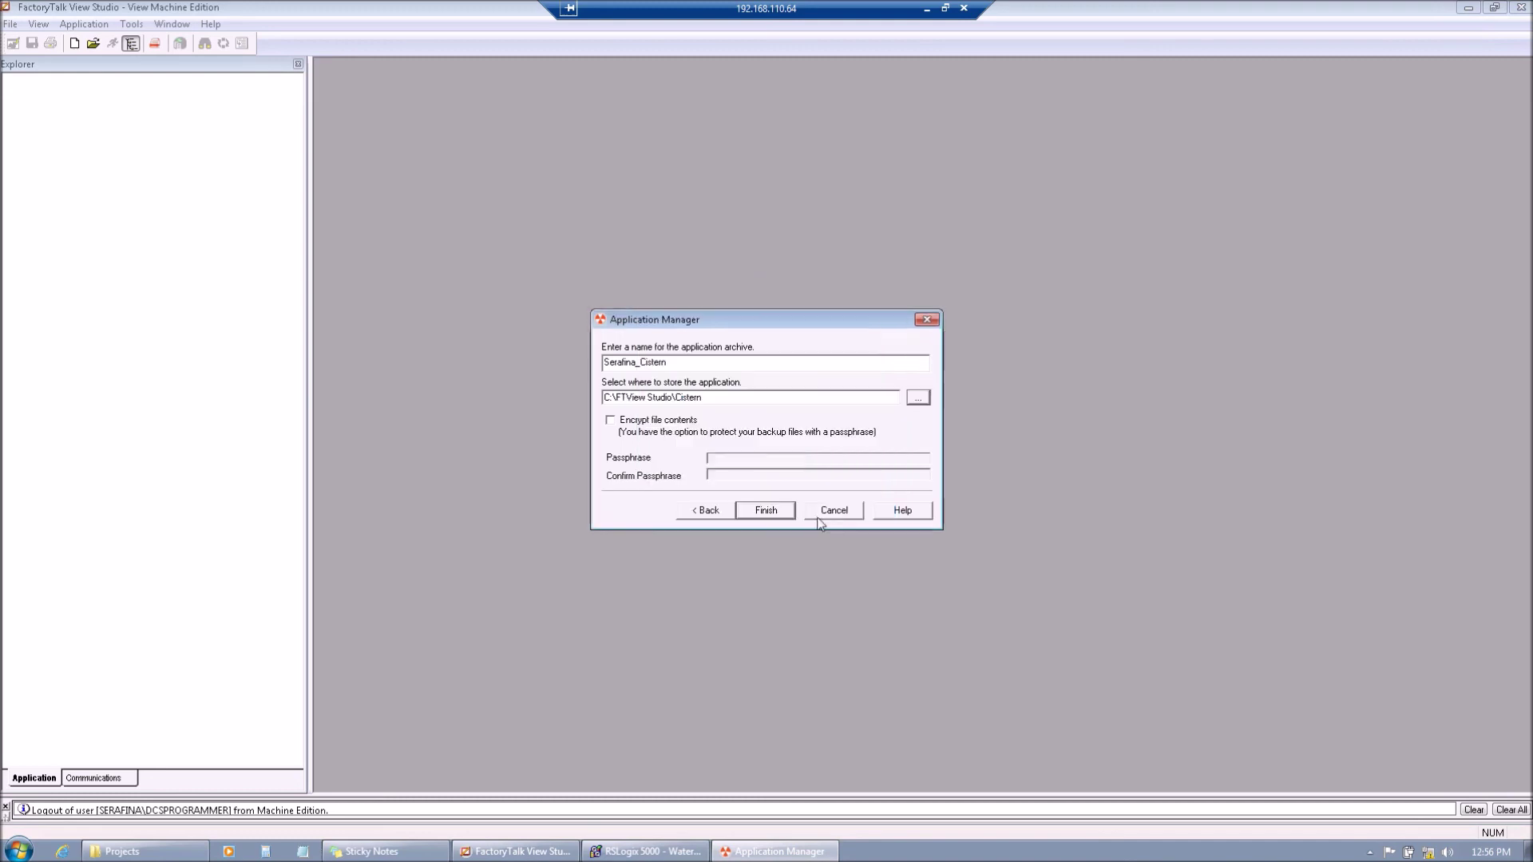
click(746, 362)
text(_2017)
text(_)
text(10)
text(_03)
click(765, 510)
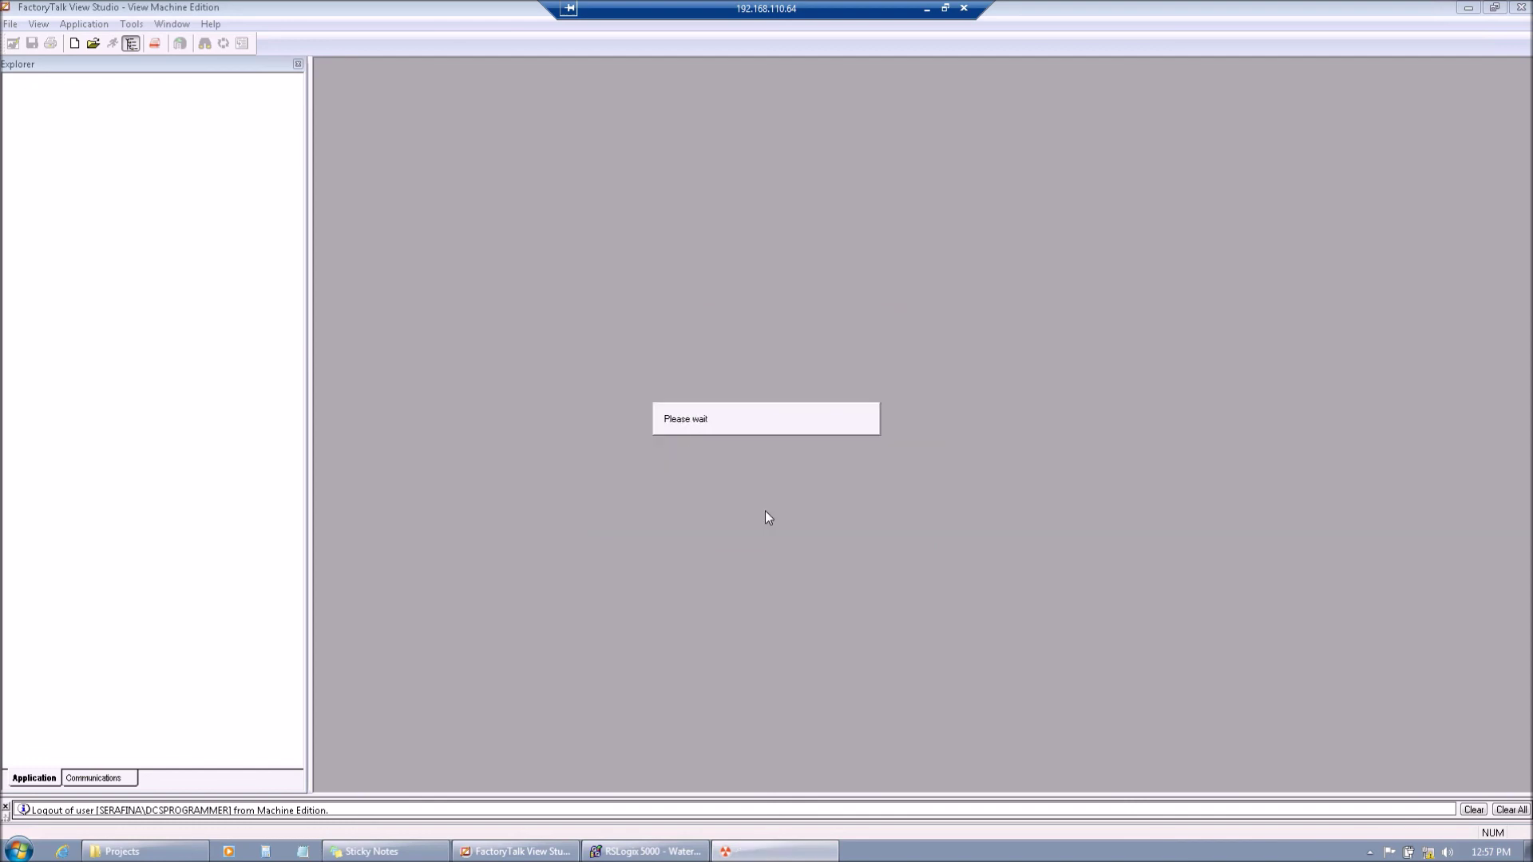